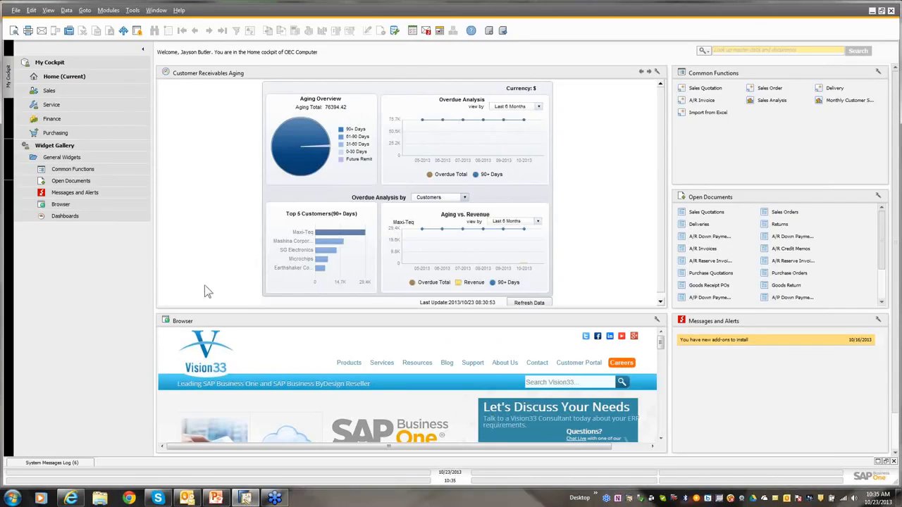
Step: Launch SAP Crystal Reports for SAP Business One and start a new blank report
{"action": "left_click", "coordinate": [12, 498]}
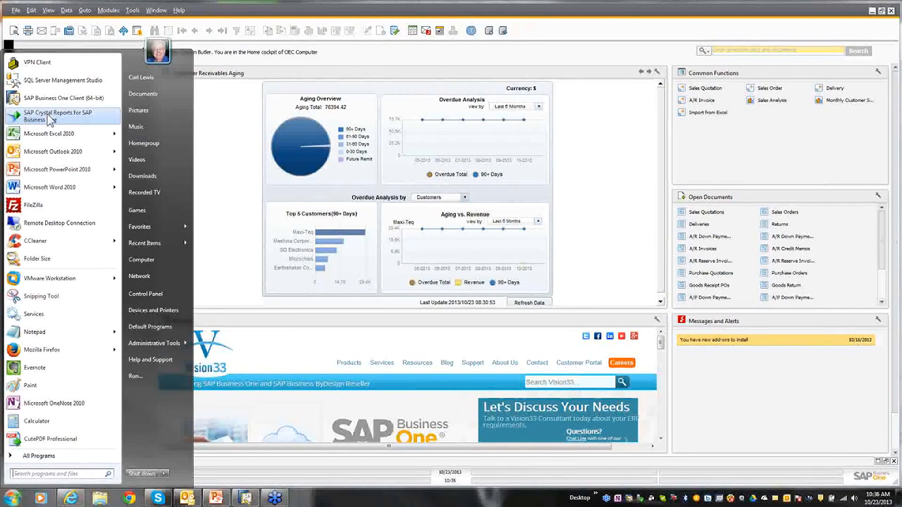
{"action": "left_click", "coordinate": [51, 117]}
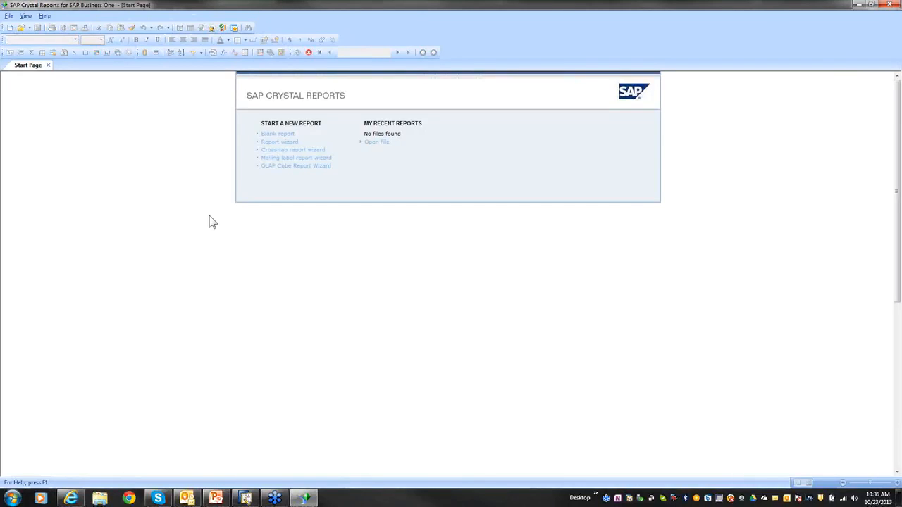
{"action": "left_click", "coordinate": [273, 137]}
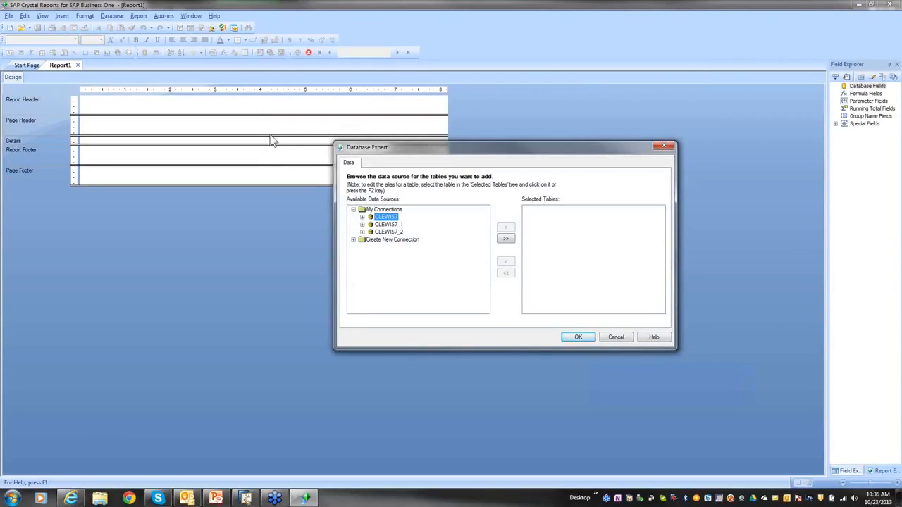
Step: Delete all three saved connections under My Connections in the Database Expert
{"action": "right_click", "coordinate": [389, 218]}
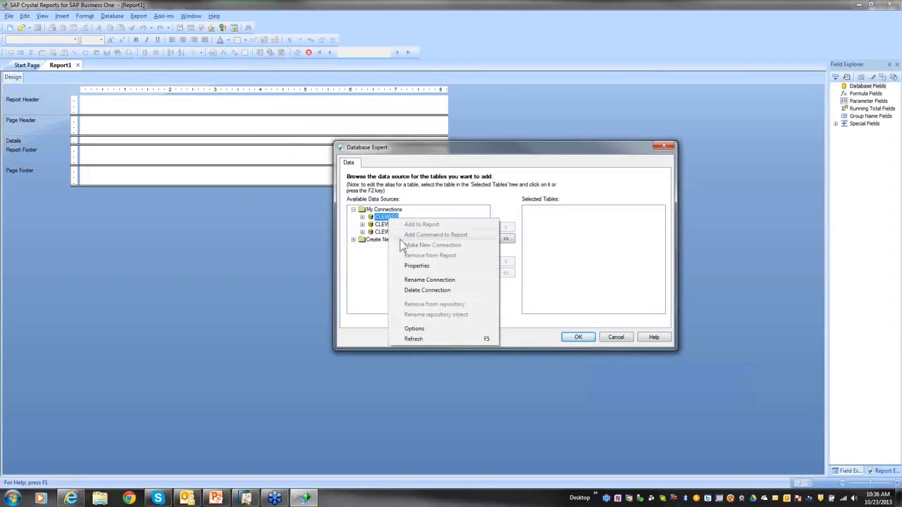
{"action": "left_click", "coordinate": [428, 292]}
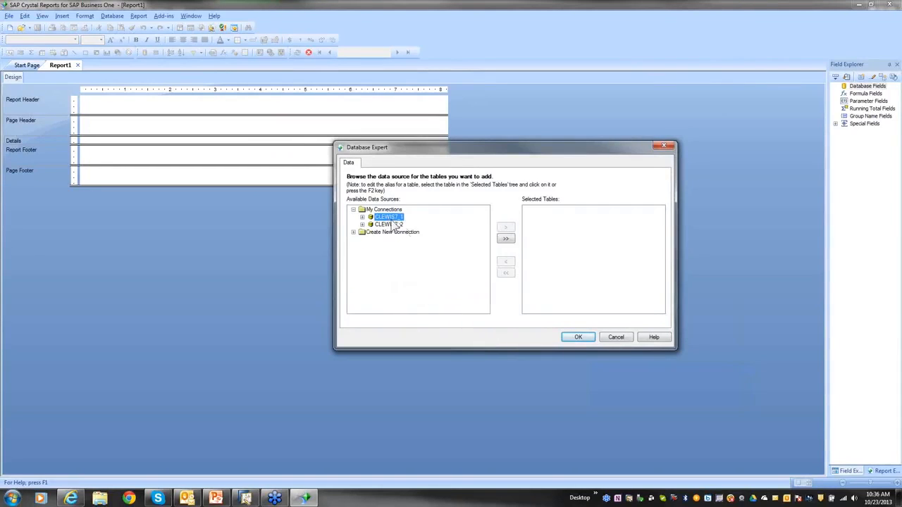
{"action": "right_click", "coordinate": [388, 218]}
{"action": "left_click", "coordinate": [423, 291]}
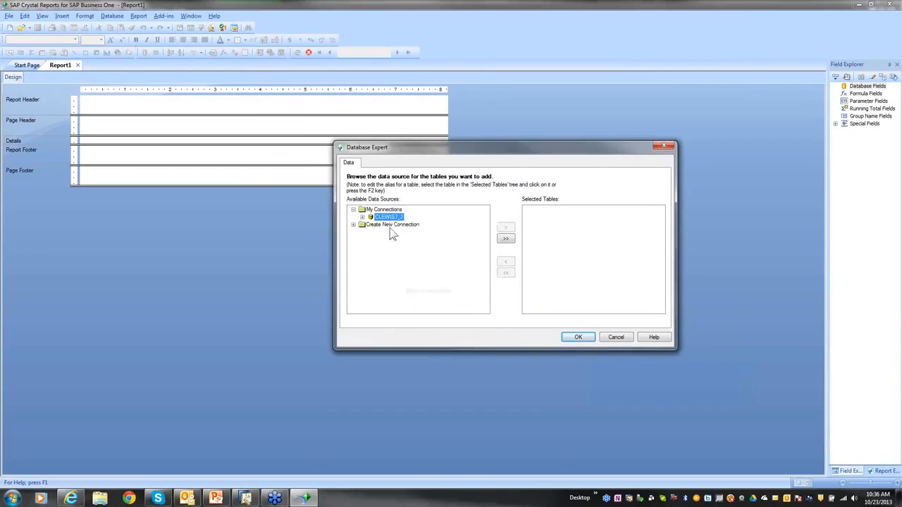
{"action": "right_click", "coordinate": [386, 217]}
{"action": "left_click", "coordinate": [423, 292]}
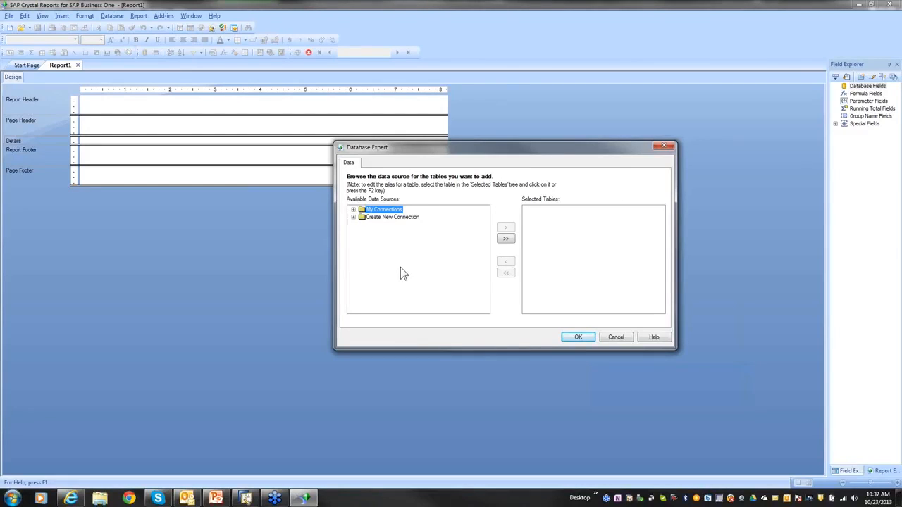
Step: Start a new SAP Business One connection with server type MSSQL2012 and company database SBODemoUS
{"action": "left_click", "coordinate": [354, 217]}
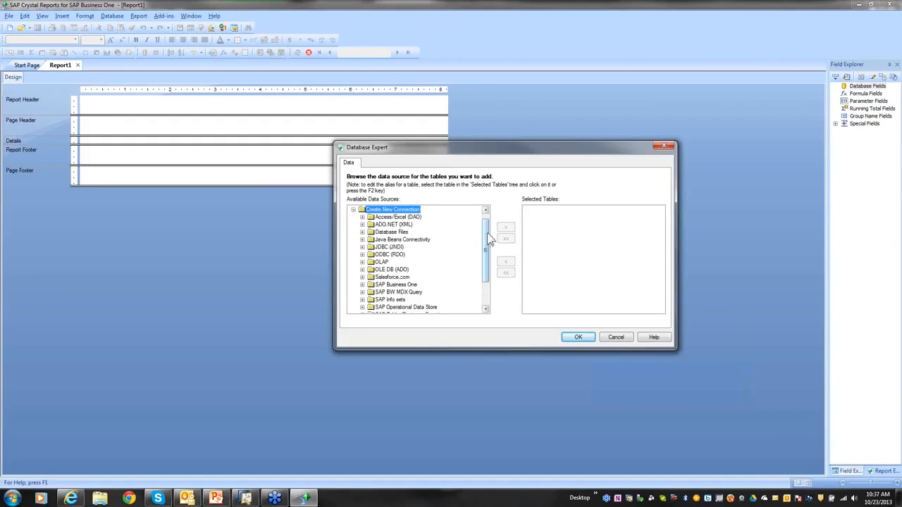
{"action": "left_click", "coordinate": [363, 286]}
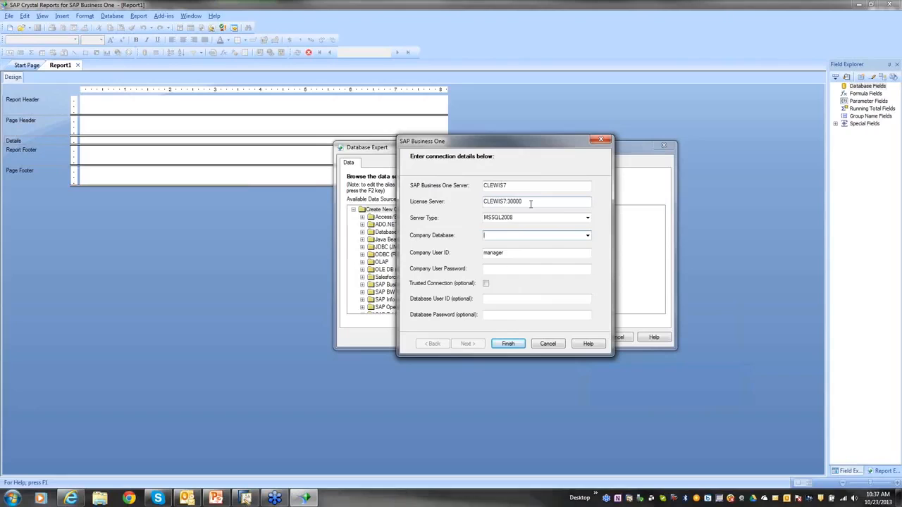
{"action": "left_click", "coordinate": [586, 219]}
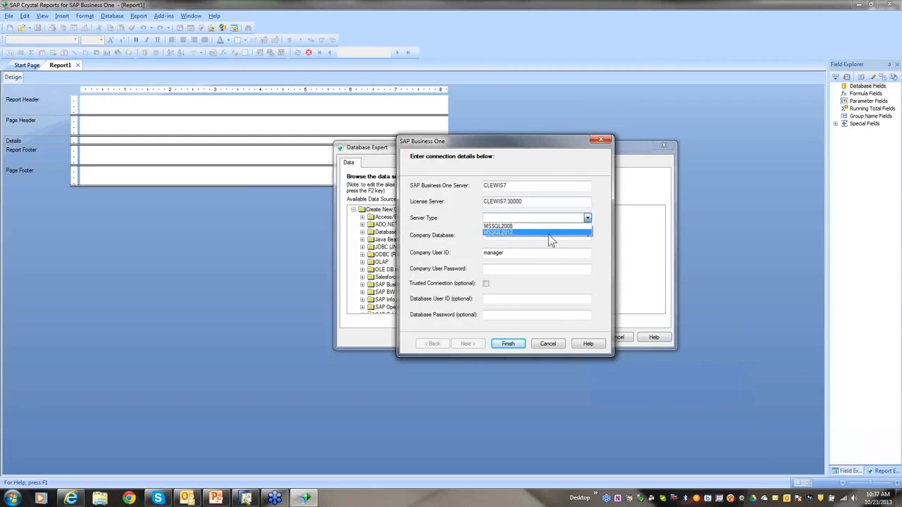
{"action": "left_click", "coordinate": [524, 233]}
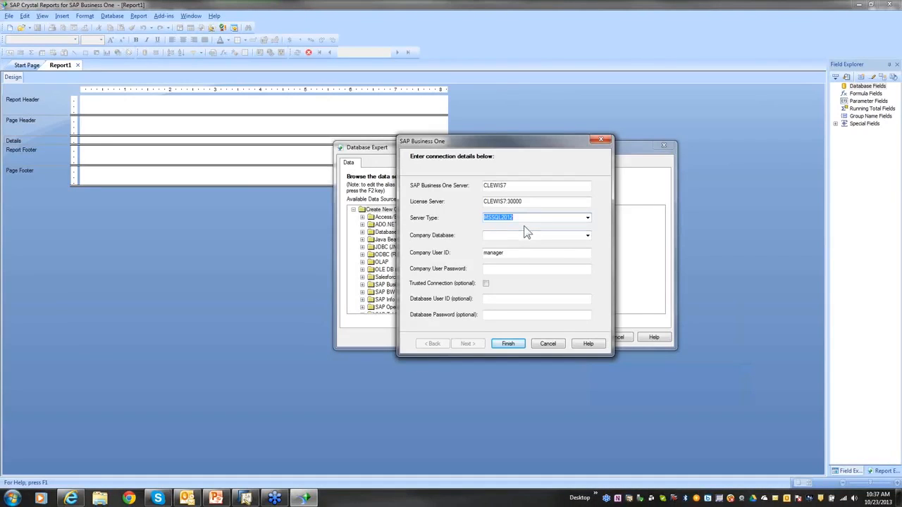
{"action": "left_click", "coordinate": [588, 235]}
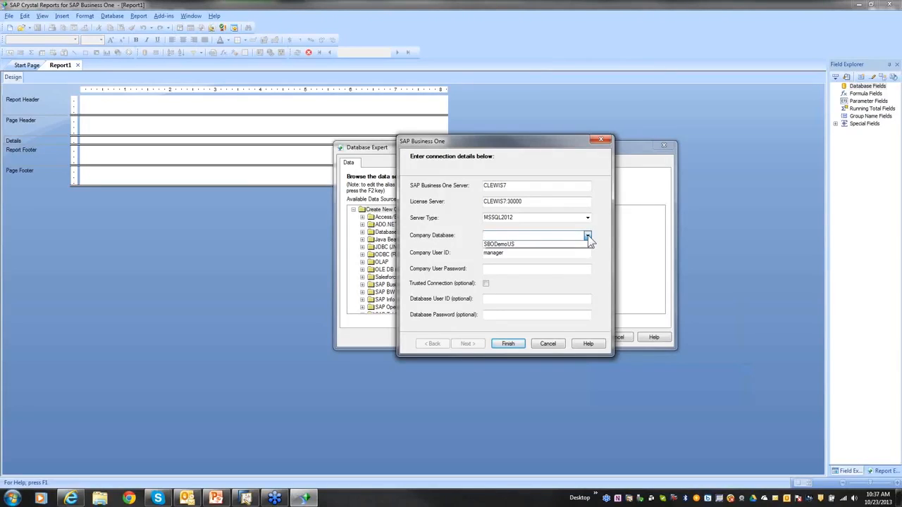
{"action": "left_click", "coordinate": [536, 244]}
Step: Enter the company user password for the existing user ID and finish the SAP Business One connection
{"action": "left_click", "coordinate": [531, 255]}
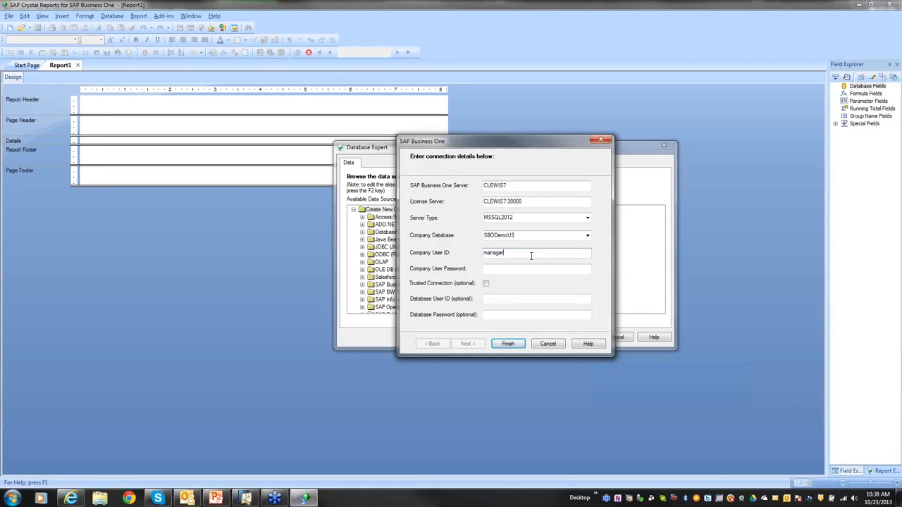
{"action": "key", "text": "Tab"}
{"action": "type", "text": "********"}
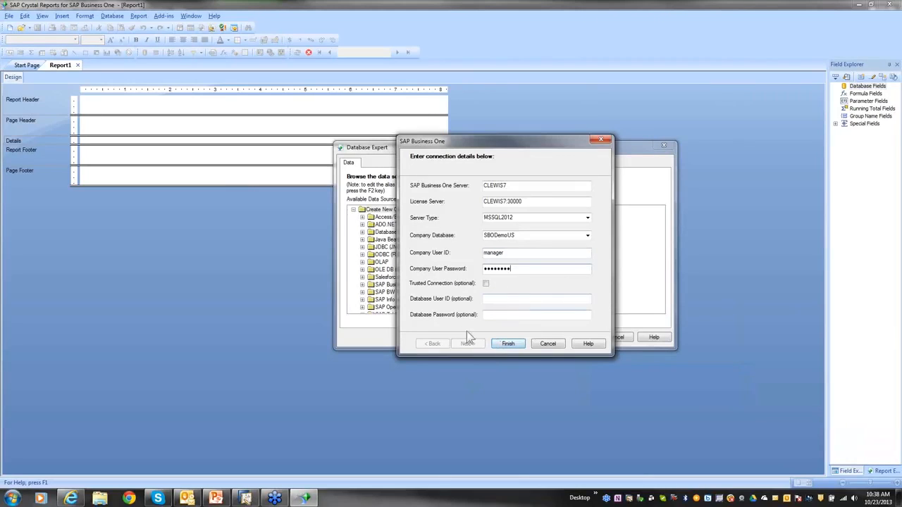
{"action": "left_click", "coordinate": [509, 343]}
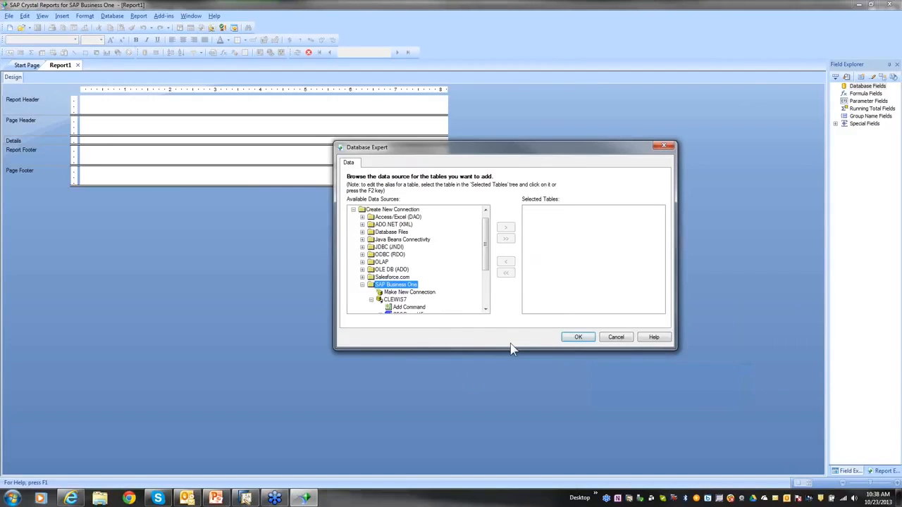
Step: Expand the SBODemoUS database under the new connection and its B1 Tables group
{"action": "left_click", "coordinate": [385, 302]}
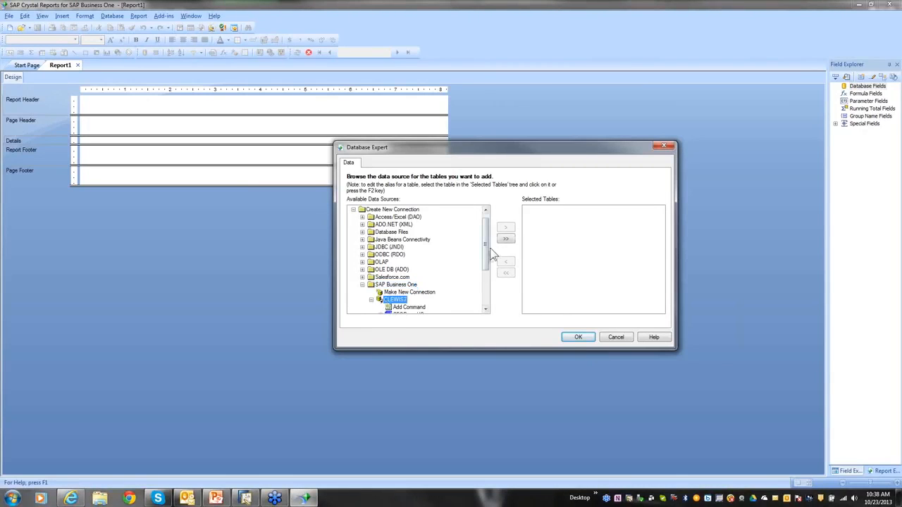
{"action": "left_click_drag", "start_coordinate": [485, 248], "coordinate": [422, 273]}
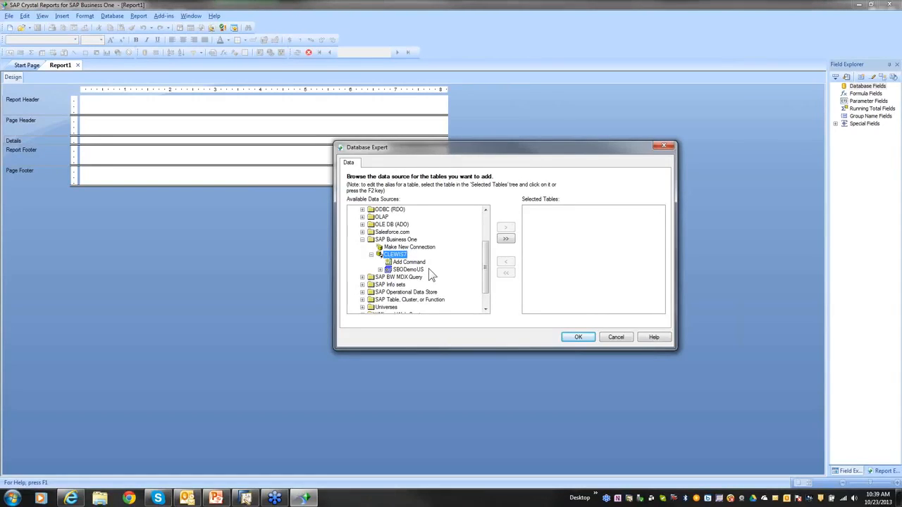
{"action": "left_click", "coordinate": [380, 270]}
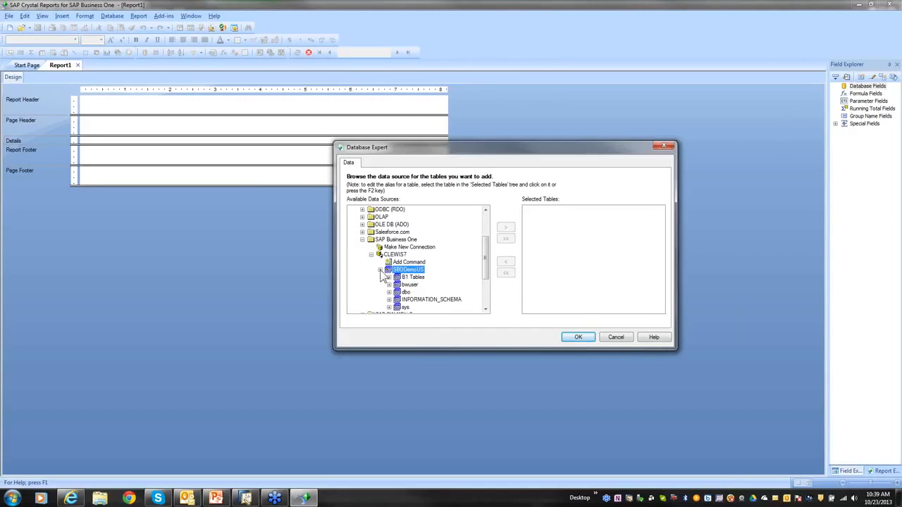
{"action": "left_click", "coordinate": [388, 278]}
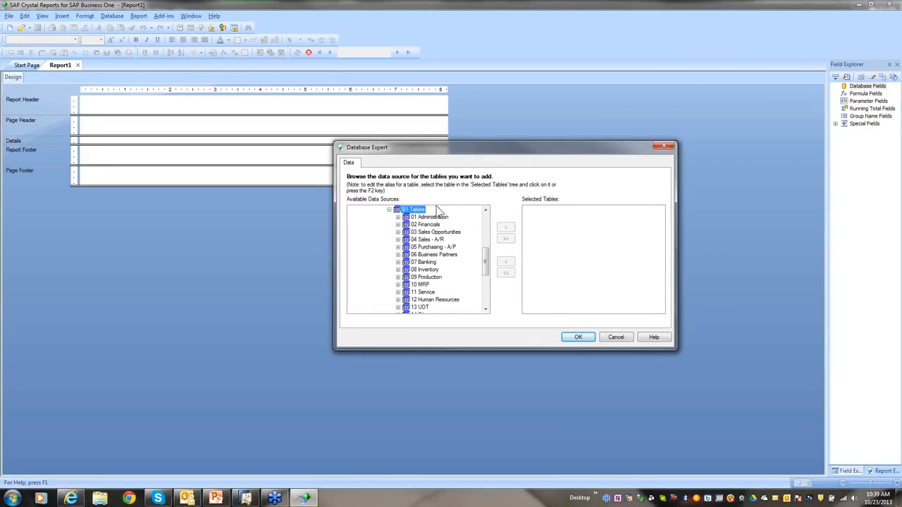
Step: Switch to SAP Business One to compare its module list with the B1 Tables groups, and return to Crystal Reports
{"action": "left_click", "coordinate": [246, 498]}
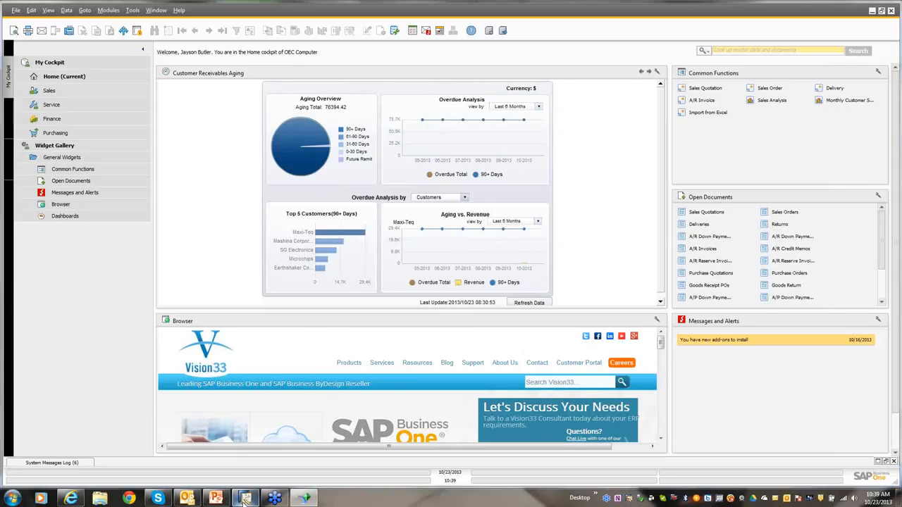
{"action": "left_click", "coordinate": [8, 125]}
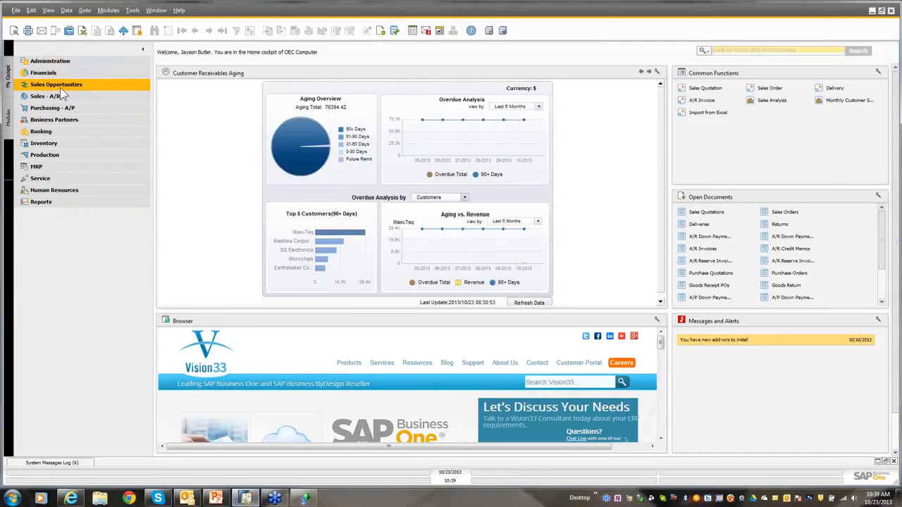
{"action": "left_click", "coordinate": [312, 501]}
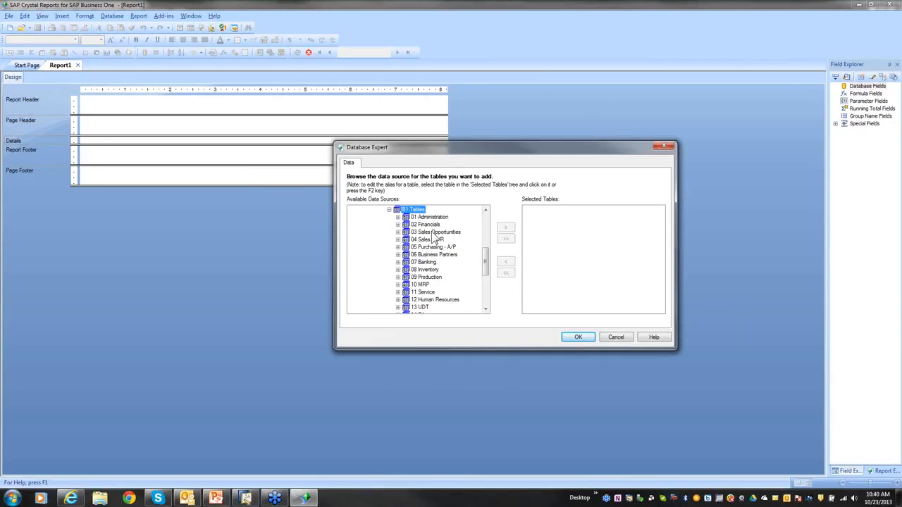
Step: Add the OCRD table from Business Partners, Business Partner Master Data, to the selected tables
{"action": "left_click", "coordinate": [398, 256]}
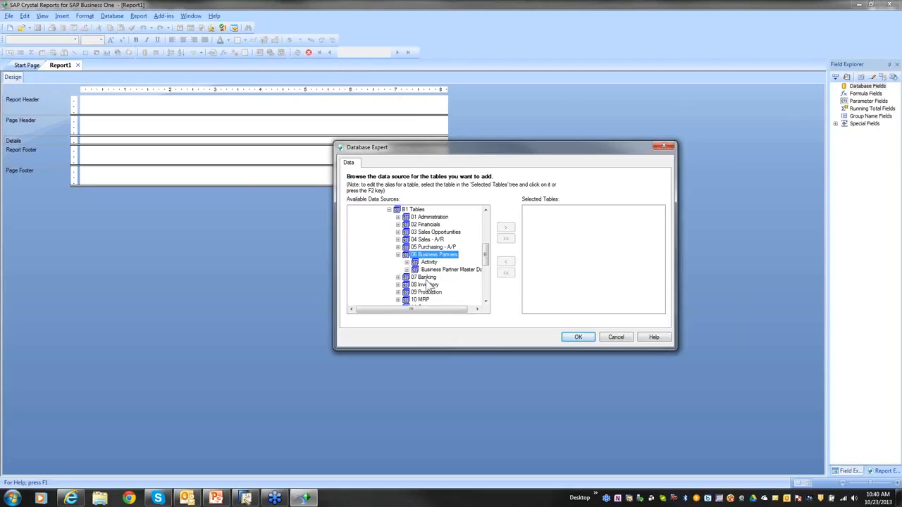
{"action": "left_click", "coordinate": [407, 270]}
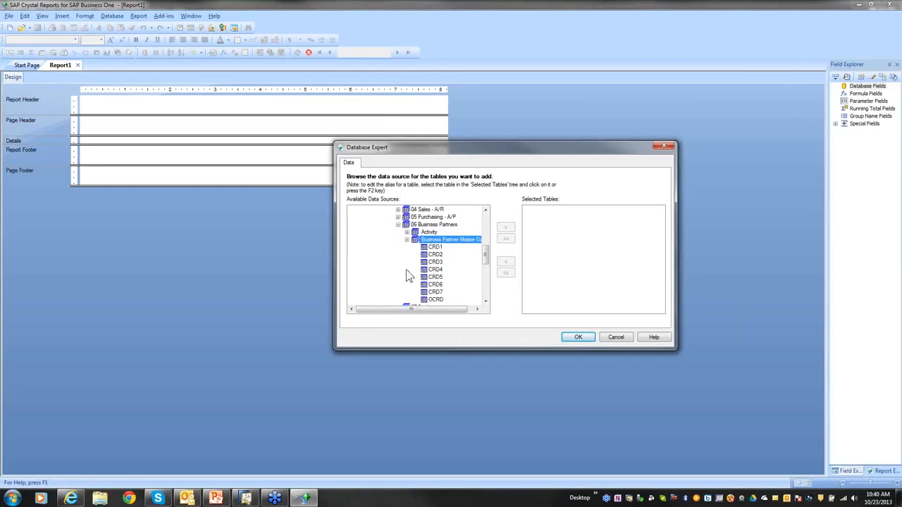
{"action": "mouse_move", "coordinate": [485, 256]}
{"action": "left_mouse_down"}
{"action": "mouse_move", "coordinate": [486, 276]}
{"action": "mouse_move", "coordinate": [486, 258]}
{"action": "left_mouse_up"}
{"action": "left_click", "coordinate": [436, 270]}
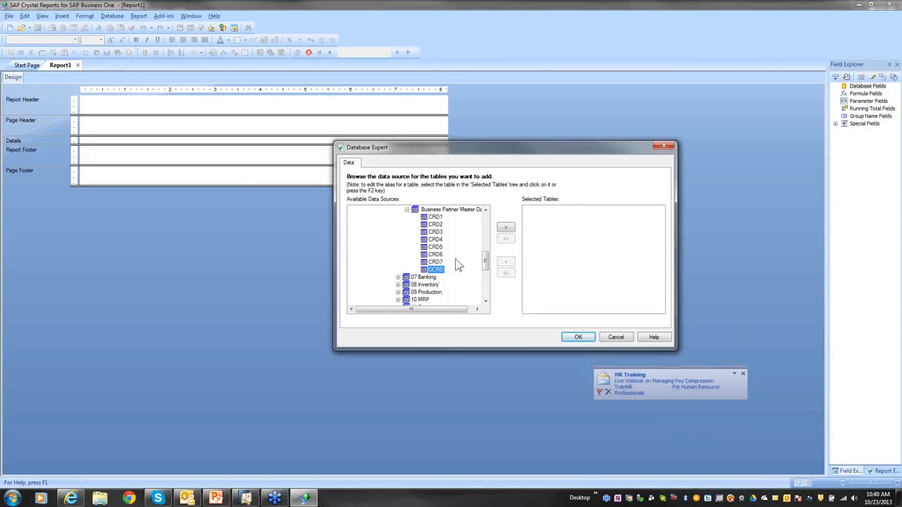
{"action": "left_click", "coordinate": [506, 228]}
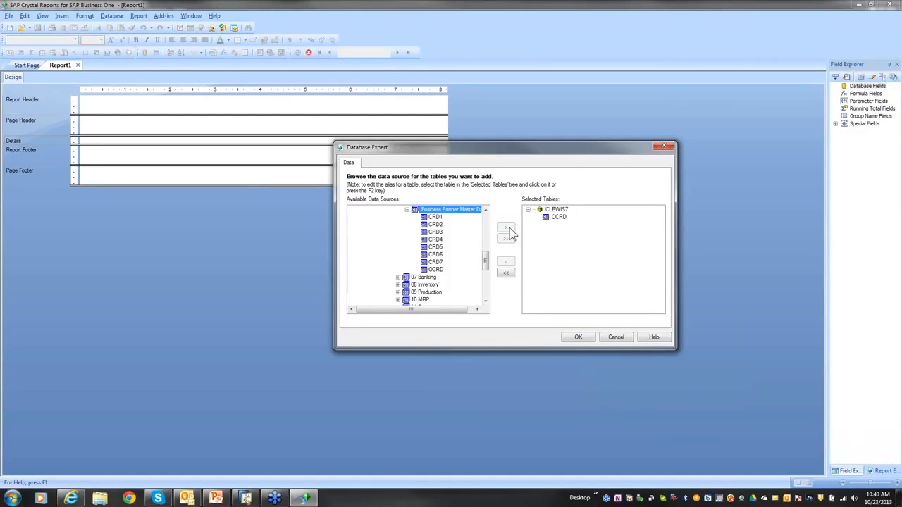
Step: Add the OSLP table from Administration, Setup, General, to the selected tables
{"action": "left_click", "coordinate": [486, 210]}
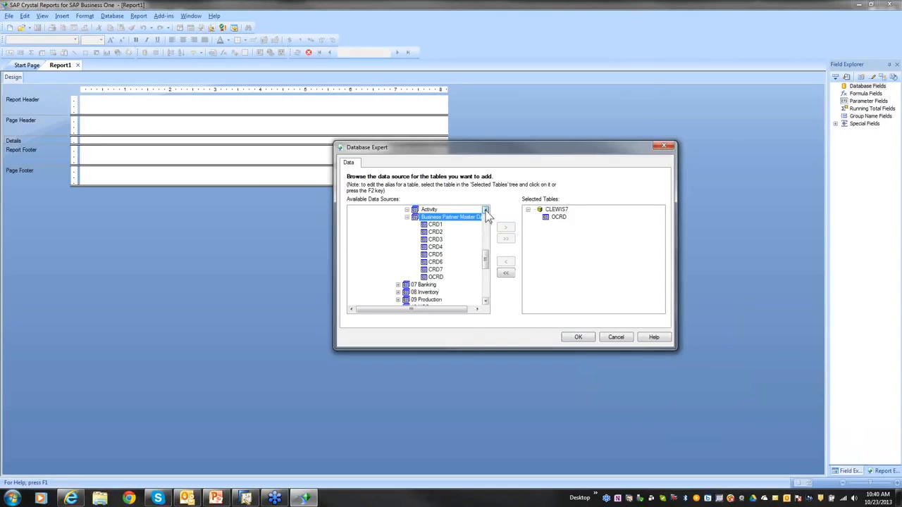
{"action": "left_click", "coordinate": [485, 211]}
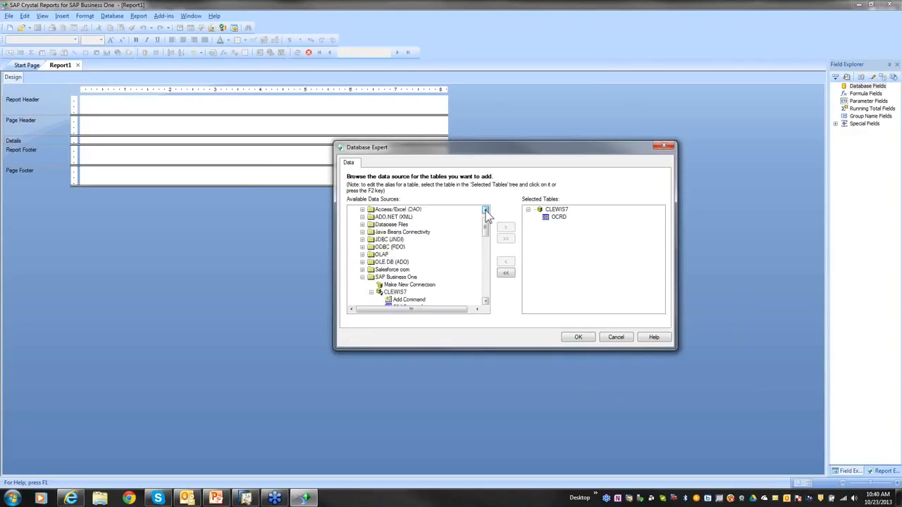
{"action": "left_click_drag", "start_coordinate": [488, 227], "coordinate": [489, 248]}
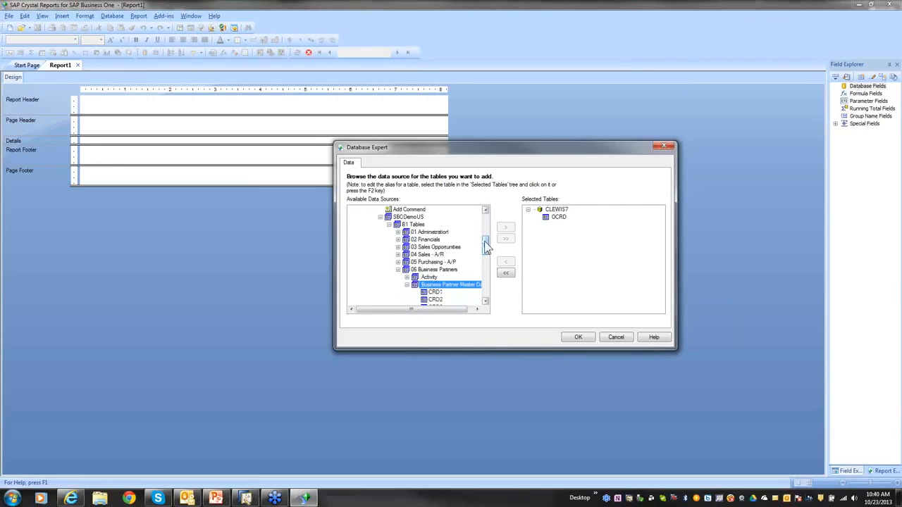
{"action": "left_click", "coordinate": [398, 233]}
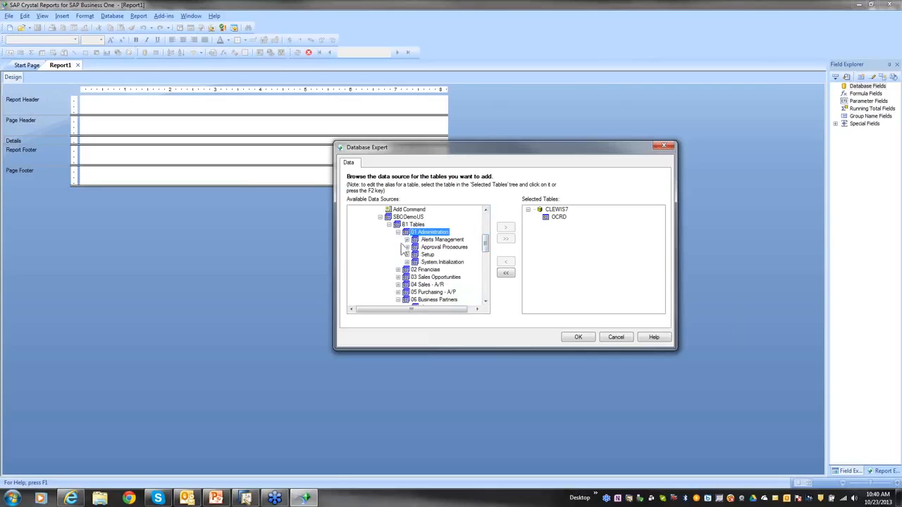
{"action": "left_click", "coordinate": [407, 255]}
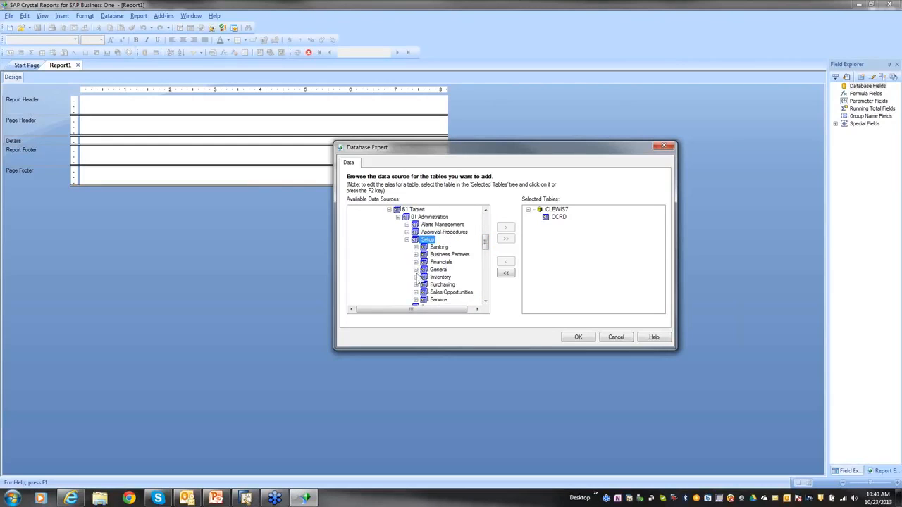
{"action": "left_click", "coordinate": [416, 270]}
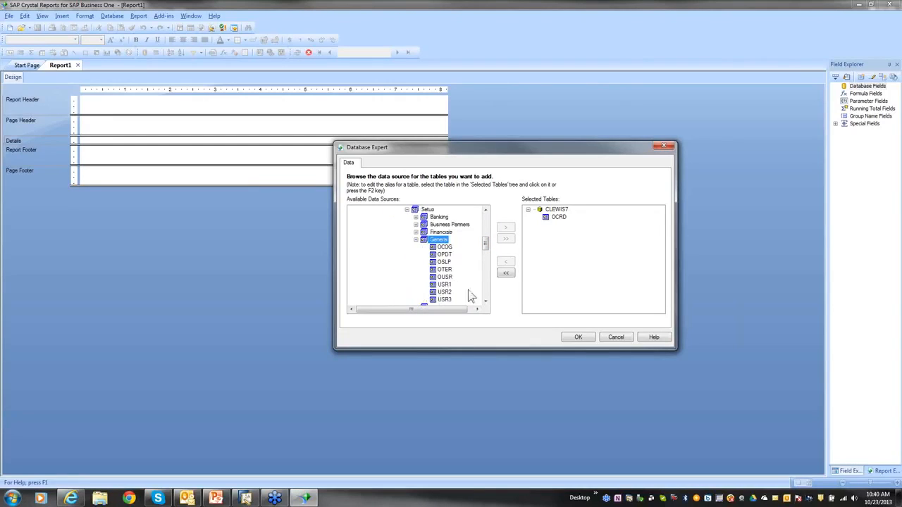
{"action": "left_click", "coordinate": [448, 262]}
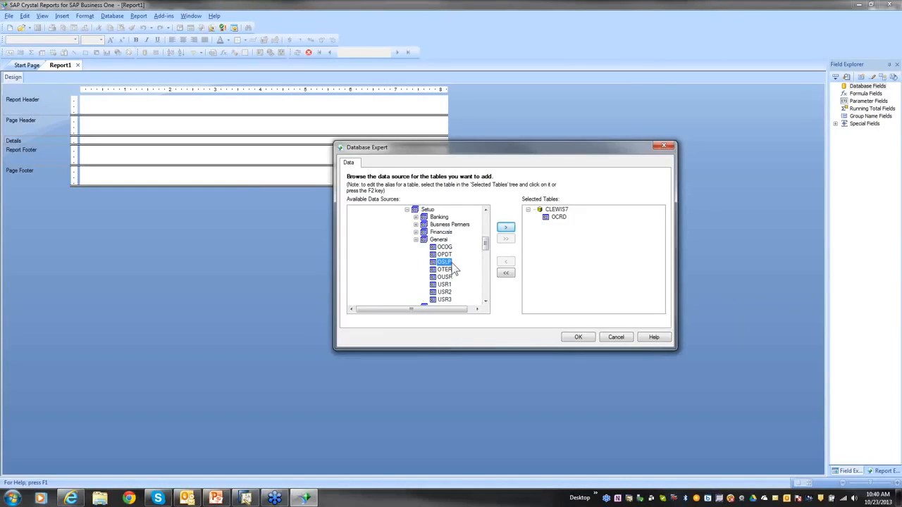
{"action": "left_click", "coordinate": [506, 228]}
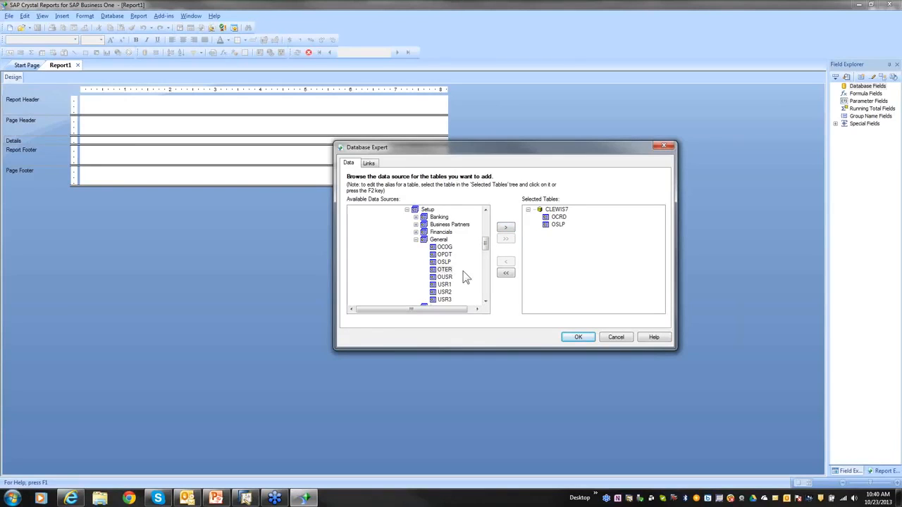
{"action": "right_click", "coordinate": [363, 224]}
{"action": "left_click", "coordinate": [390, 339]}
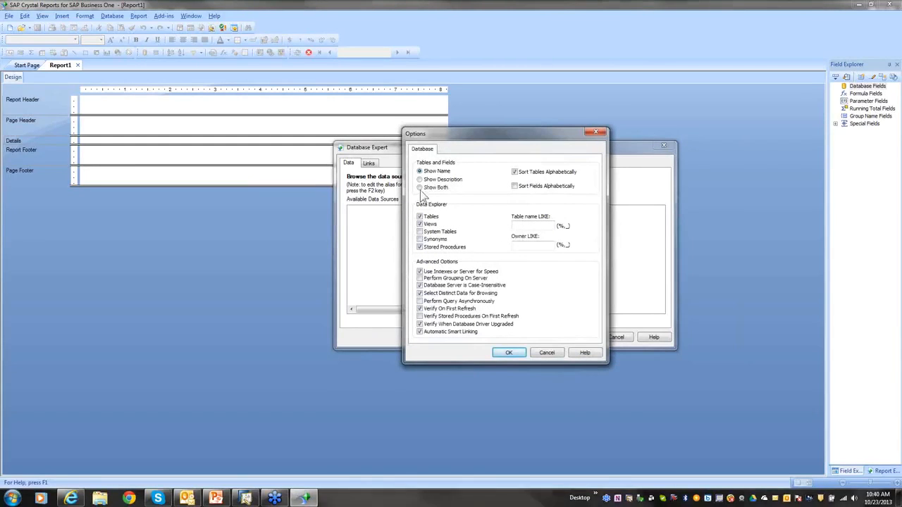
{"action": "left_click", "coordinate": [543, 352]}
Step: Set the database options for tables and fields to Show Both, displaying names together with descriptions
{"action": "right_click", "coordinate": [369, 230]}
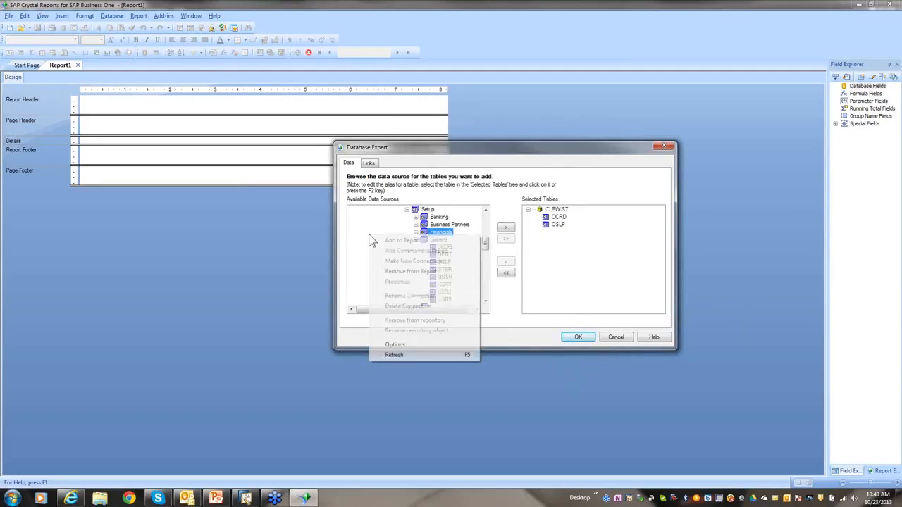
{"action": "left_click", "coordinate": [398, 343]}
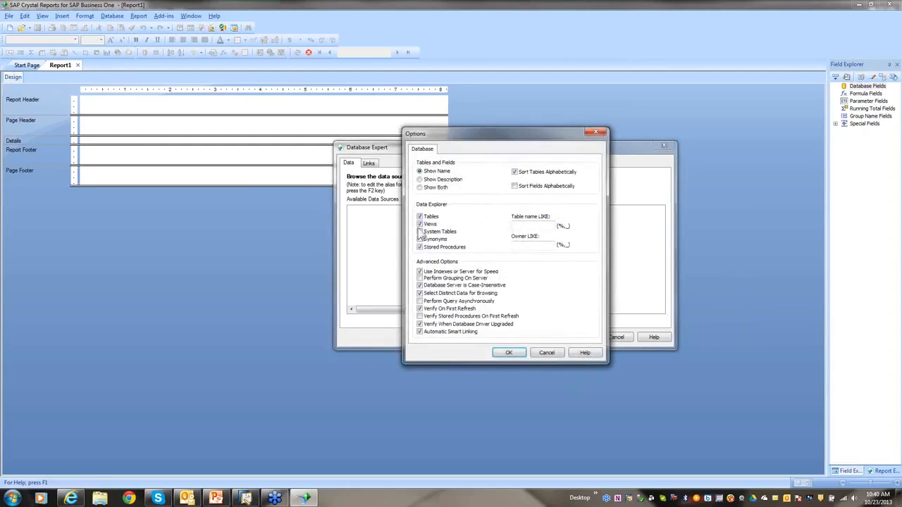
{"action": "left_click", "coordinate": [419, 188]}
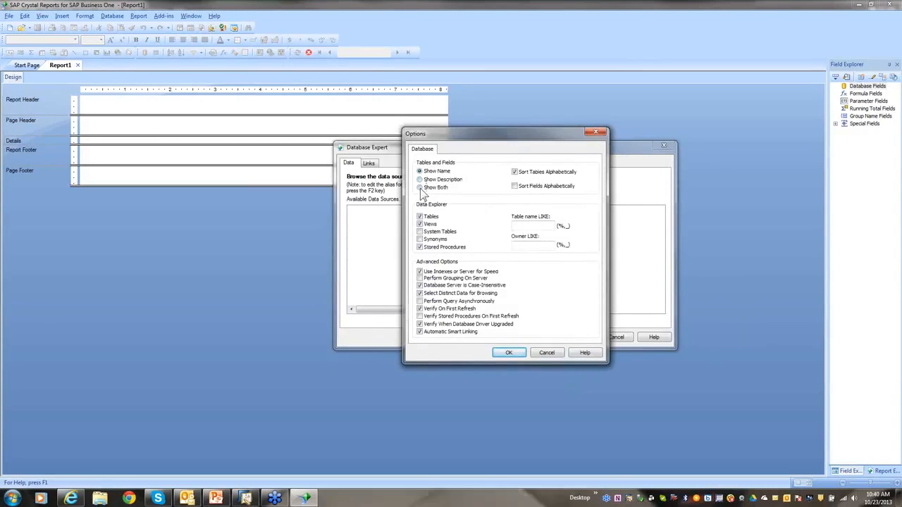
{"action": "left_click", "coordinate": [507, 354]}
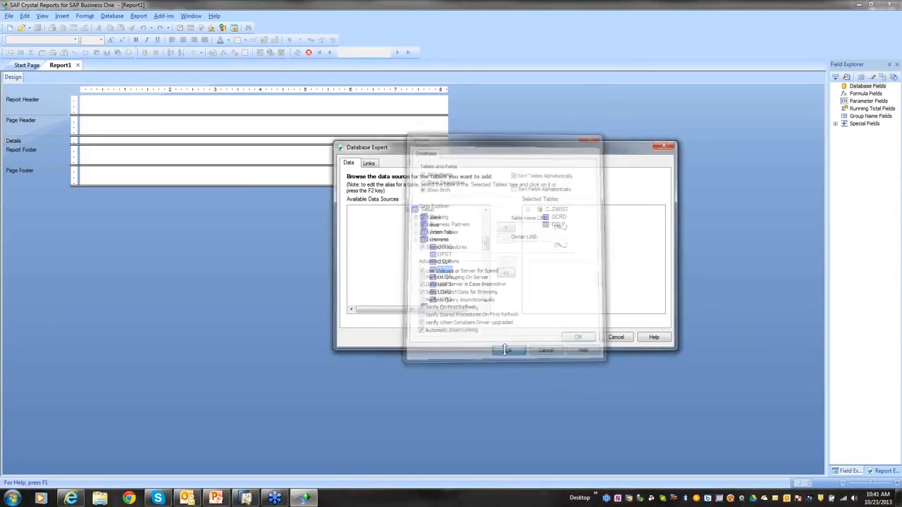
{"action": "left_click_drag", "start_coordinate": [486, 251], "coordinate": [488, 258]}
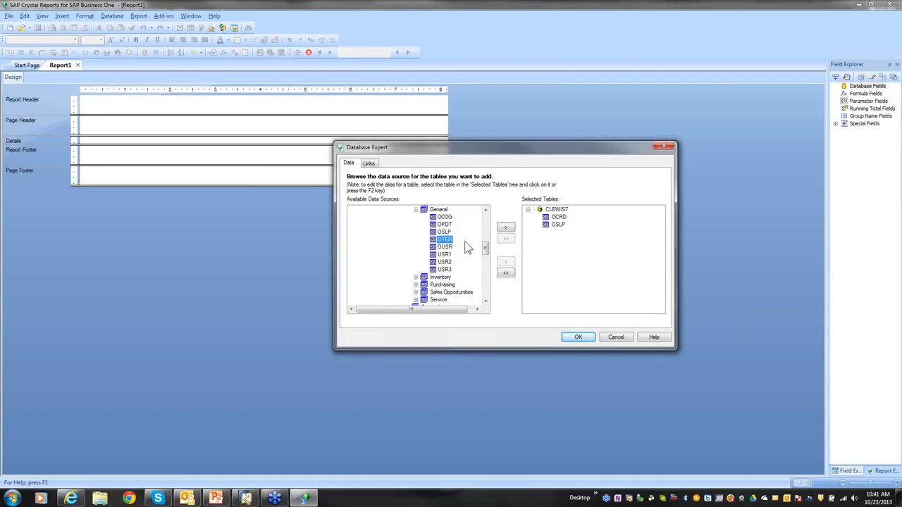
Step: Accept the OCRD and OSLP table selection and reopen the Database Expert to reload the table list
{"action": "left_click", "coordinate": [578, 337]}
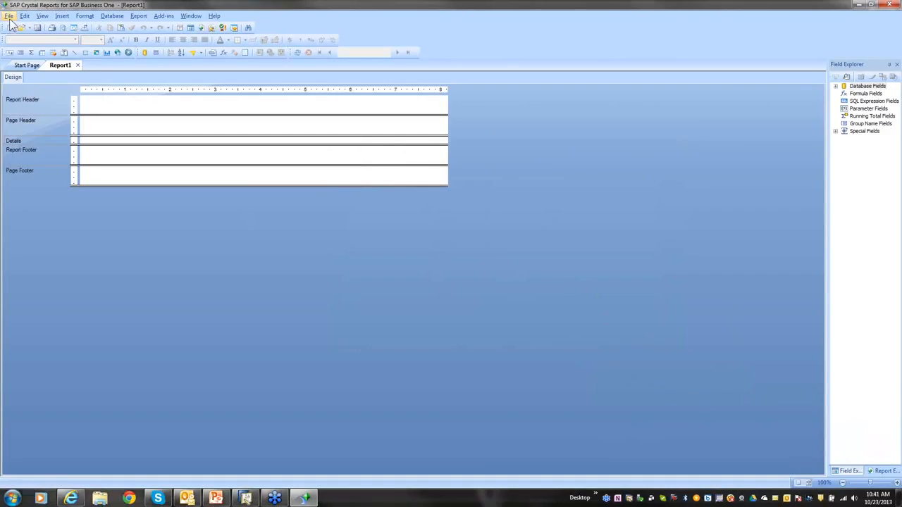
{"action": "left_click", "coordinate": [114, 16]}
{"action": "left_click", "coordinate": [124, 27]}
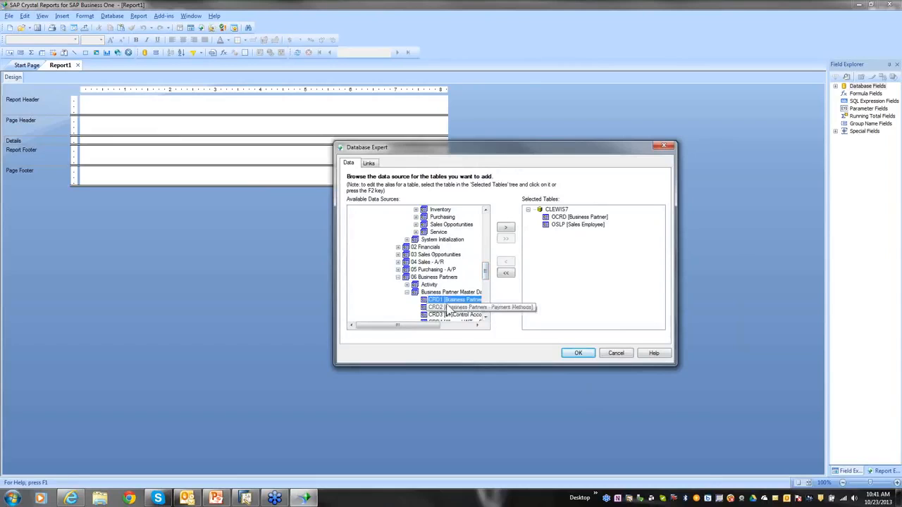
Step: Widen the Database Expert, examine the table descriptions under Business Partner Master Data and General setup, and accept the selection
{"action": "left_click", "coordinate": [476, 300]}
{"action": "left_click_drag", "start_coordinate": [485, 274], "coordinate": [488, 289]}
{"action": "left_click", "coordinate": [557, 219]}
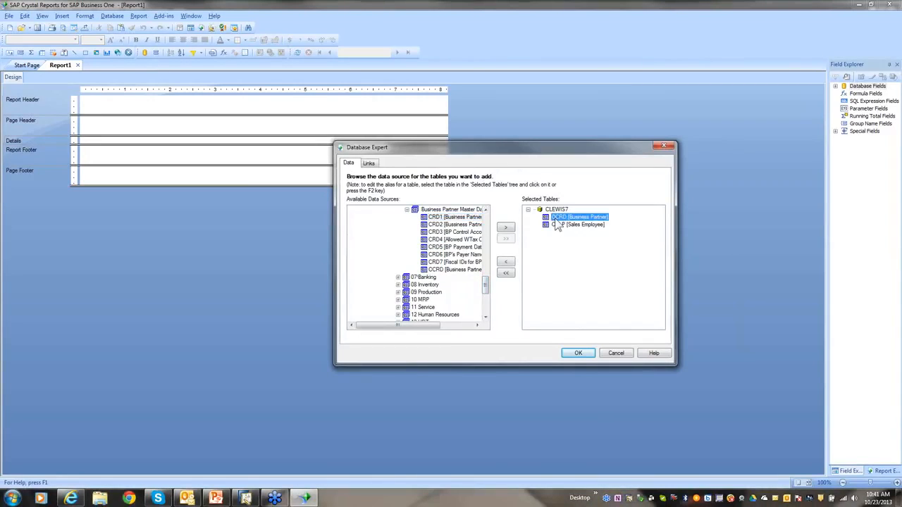
{"action": "left_click_drag", "start_coordinate": [425, 328], "coordinate": [444, 329]}
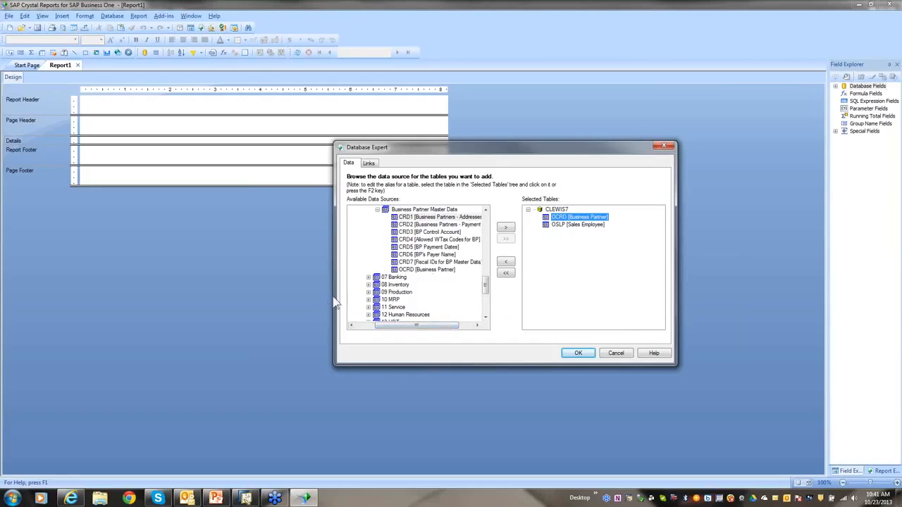
{"action": "left_click_drag", "start_coordinate": [334, 305], "coordinate": [182, 308]}
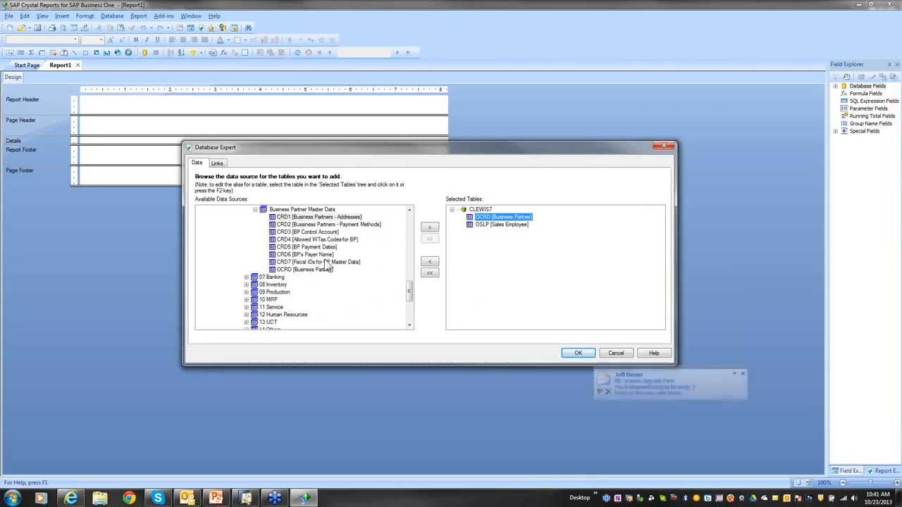
{"action": "left_click_drag", "start_coordinate": [410, 294], "coordinate": [412, 256]}
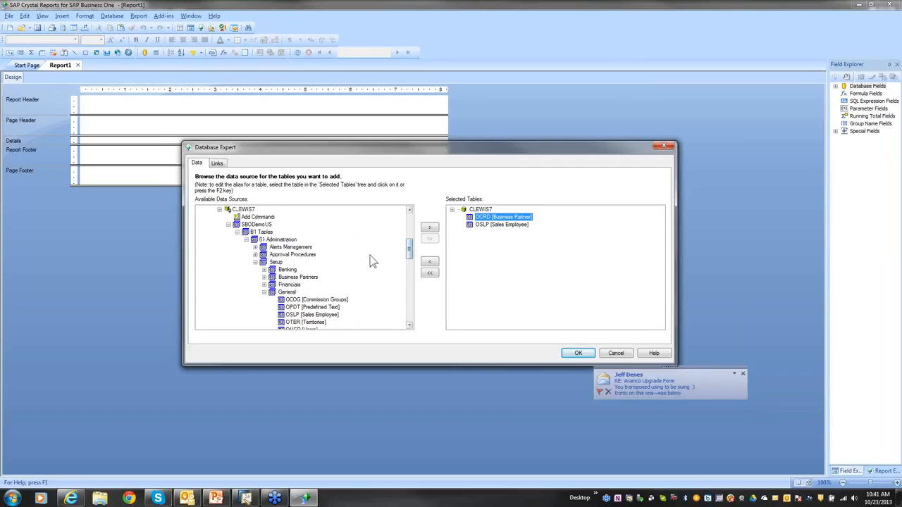
{"action": "left_click_drag", "start_coordinate": [412, 257], "coordinate": [412, 269]}
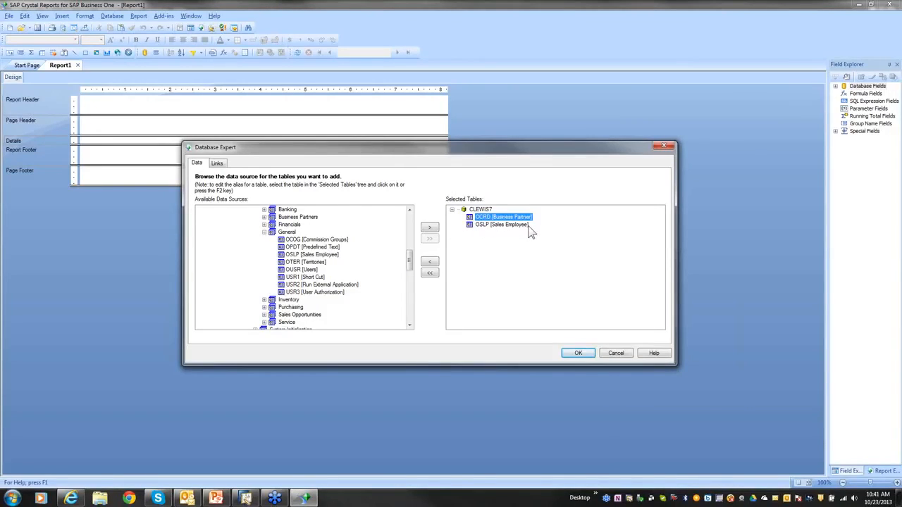
{"action": "left_click", "coordinate": [587, 355]}
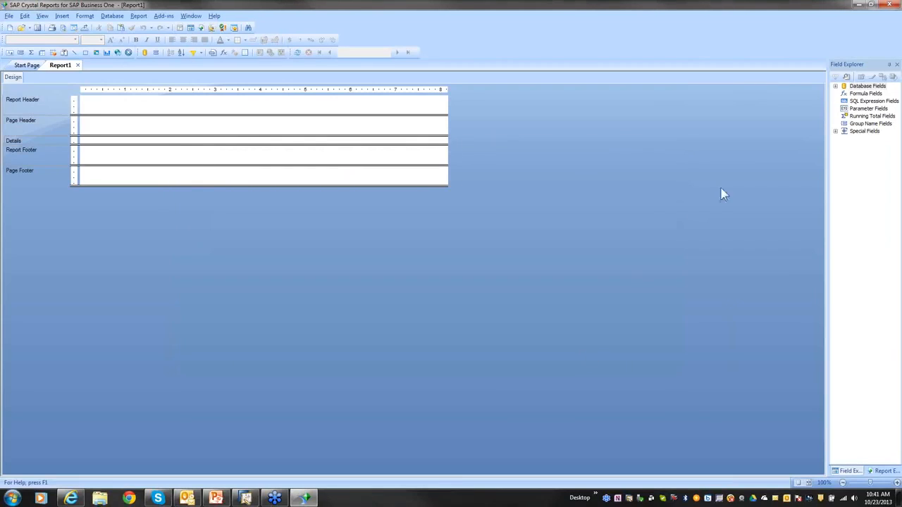
Step: Place the CardCode, CardName and Phone1 fields from the OCRD table side by side in the Details section
{"action": "left_click", "coordinate": [836, 86]}
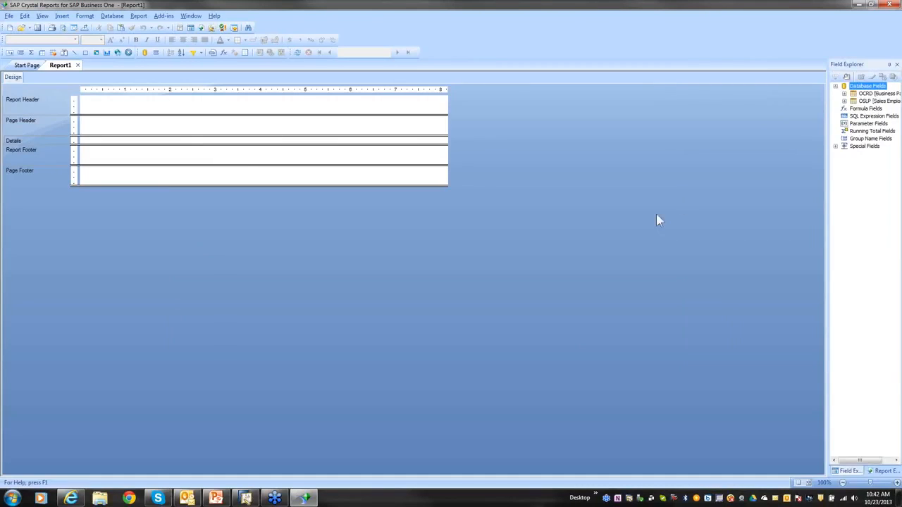
{"action": "left_click", "coordinate": [844, 94]}
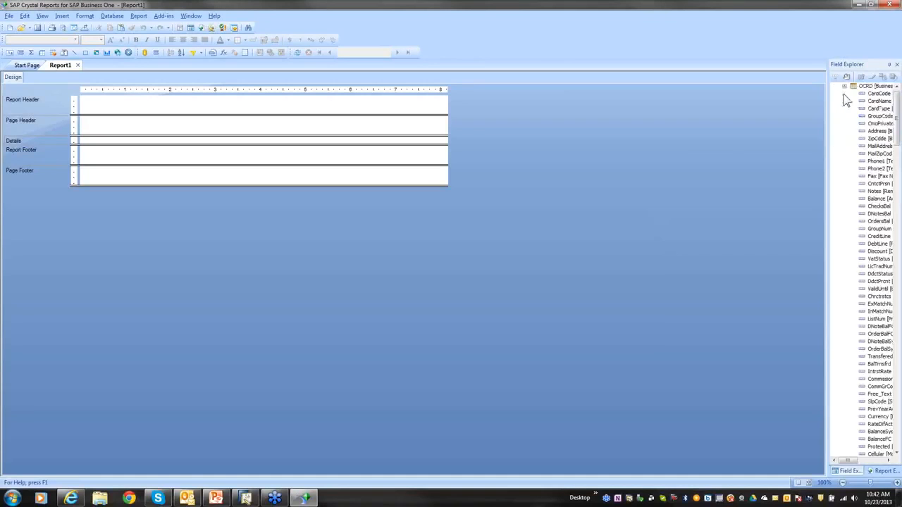
{"action": "left_click_drag", "start_coordinate": [898, 113], "coordinate": [117, 124]}
{"action": "left_click", "coordinate": [884, 103]}
{"action": "left_click_drag", "start_coordinate": [91, 136], "coordinate": [84, 144]}
{"action": "left_click_drag", "start_coordinate": [887, 114], "coordinate": [148, 143]}
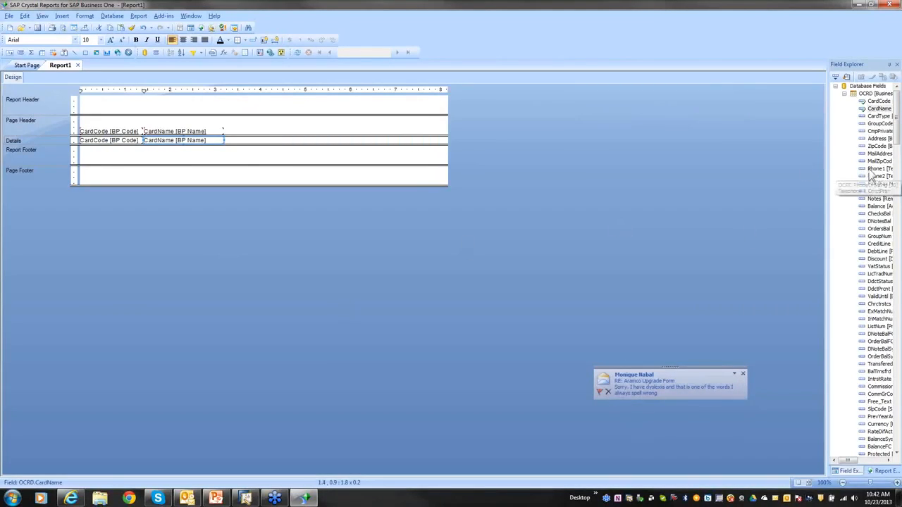
{"action": "left_click_drag", "start_coordinate": [873, 170], "coordinate": [227, 141]}
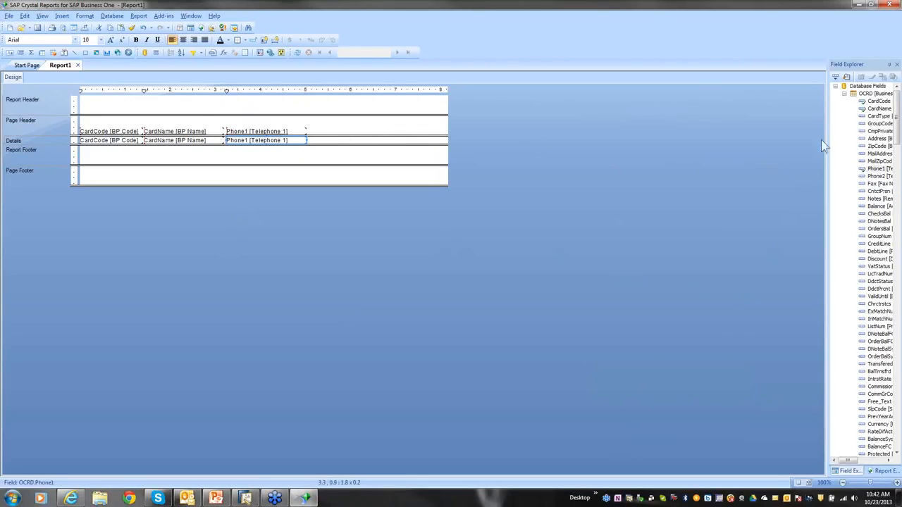
Step: Place the SlpName field from the OSLP table in the Details section after Phone1
{"action": "left_click", "coordinate": [844, 94]}
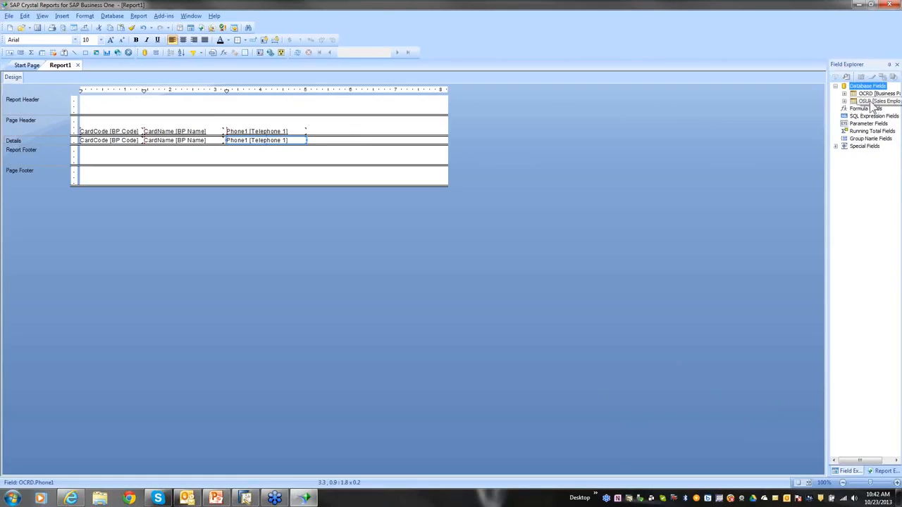
{"action": "left_click", "coordinate": [845, 102]}
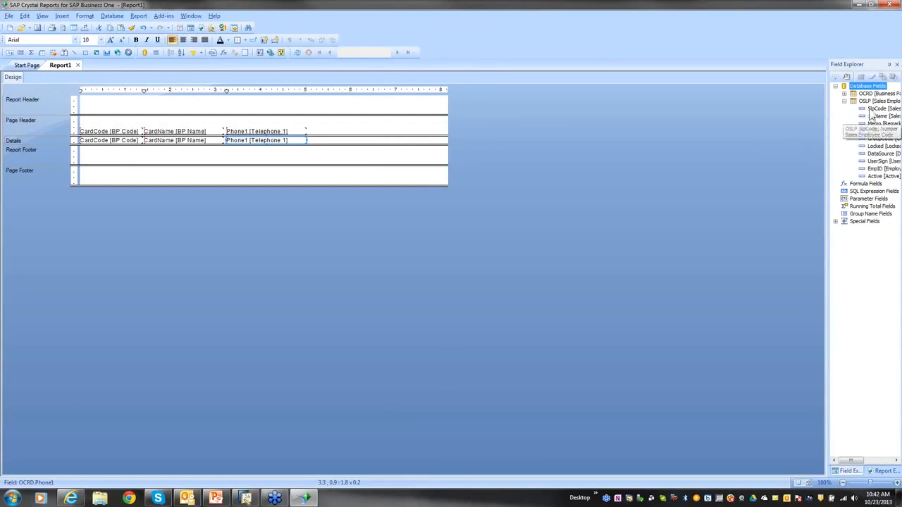
{"action": "left_click_drag", "start_coordinate": [878, 115], "coordinate": [313, 144]}
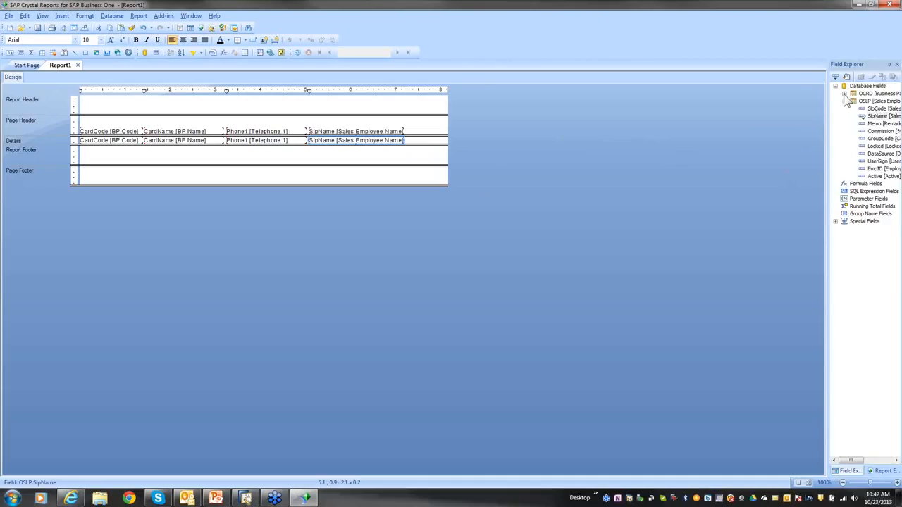
Step: Widen the Field Explorer and place the OCRD table's Balance field in the Details section after SlpName
{"action": "left_click", "coordinate": [845, 94]}
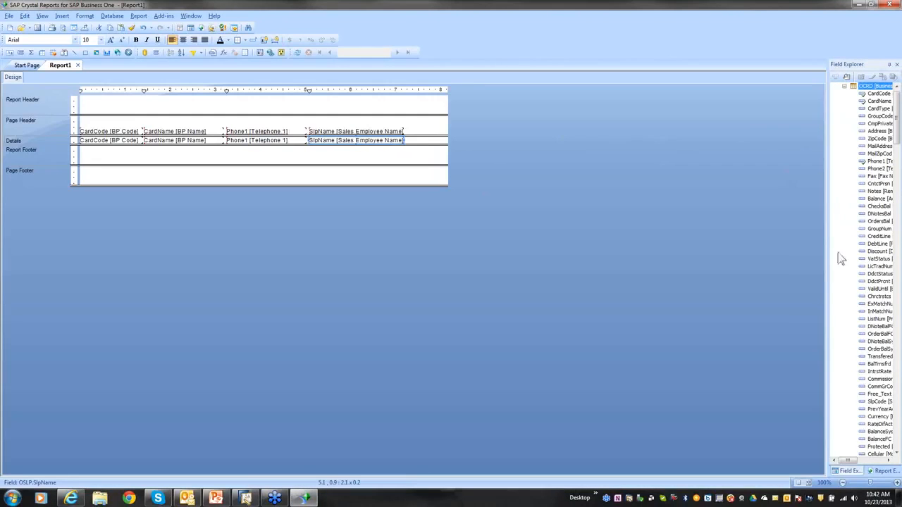
{"action": "left_click_drag", "start_coordinate": [783, 272], "coordinate": [771, 274]}
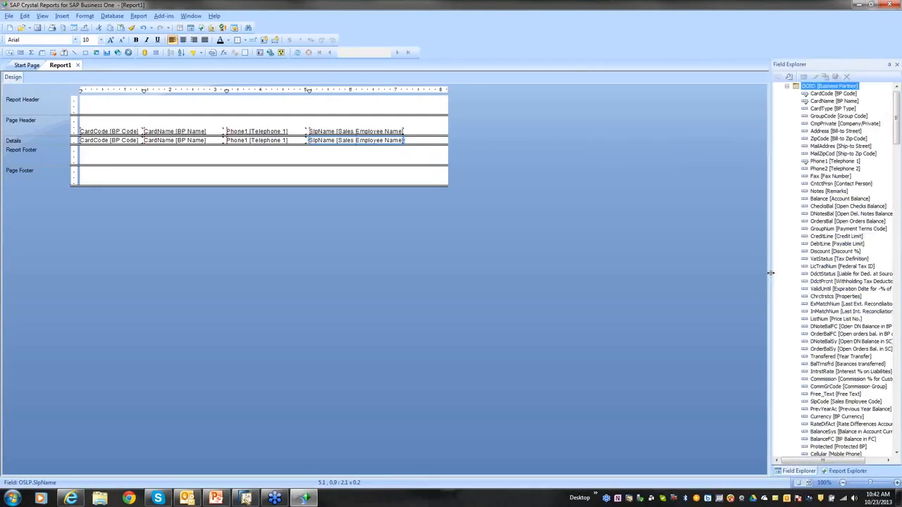
{"action": "left_click_drag", "start_coordinate": [817, 199], "coordinate": [416, 146]}
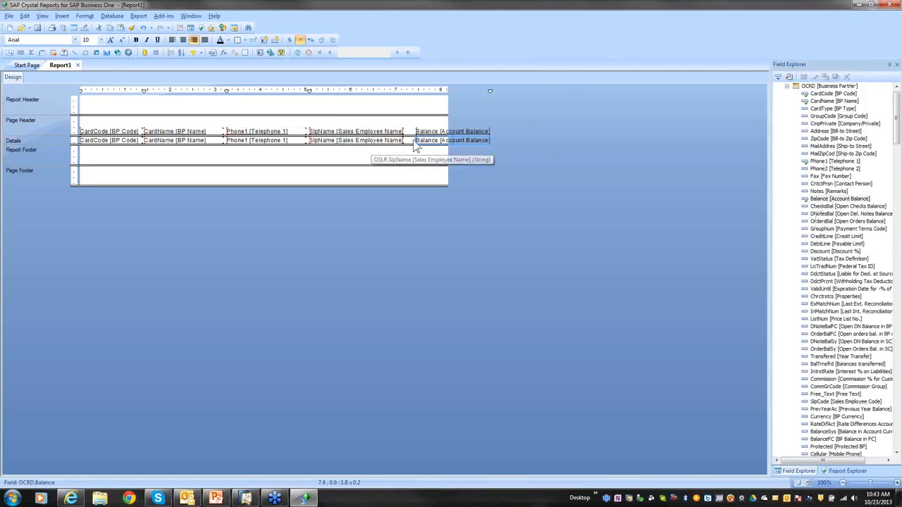
Step: Narrow the SlpName field in Details and move the Balance field beside it, starting at about 6.6 on the ruler
{"action": "left_click", "coordinate": [401, 141]}
{"action": "left_click_drag", "start_coordinate": [404, 140], "coordinate": [373, 141]}
{"action": "left_click_drag", "start_coordinate": [437, 145], "coordinate": [397, 145]}
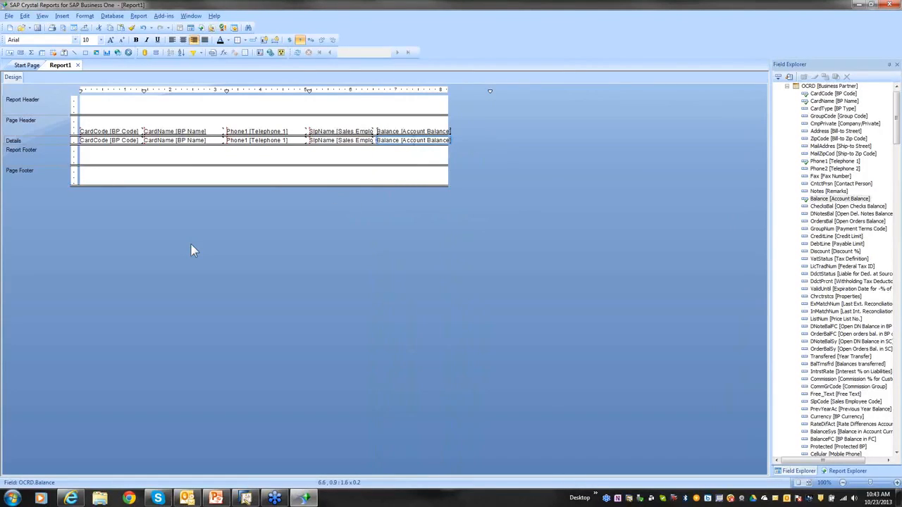
Step: Preview the report in SAP Business One, close the preview and return to Crystal Reports
{"action": "left_click", "coordinate": [164, 17]}
{"action": "mouse_move", "coordinate": [184, 27]}
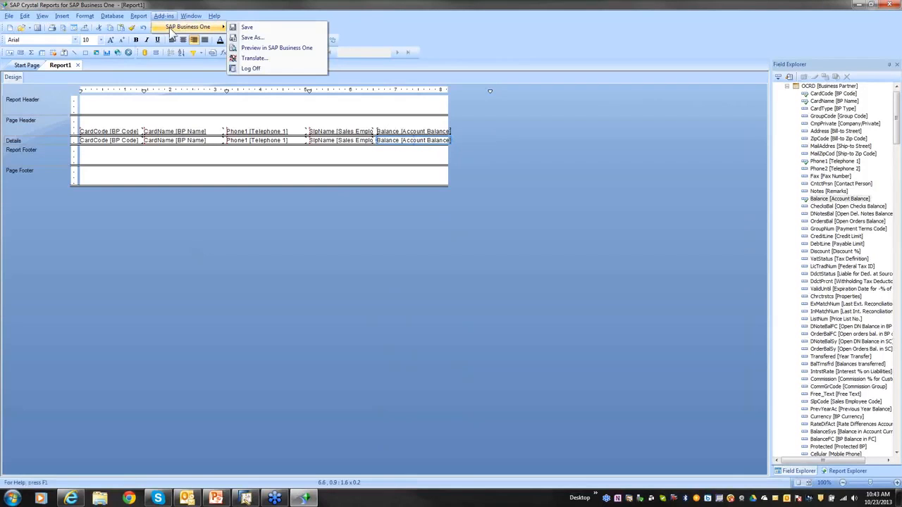
{"action": "left_click", "coordinate": [250, 48]}
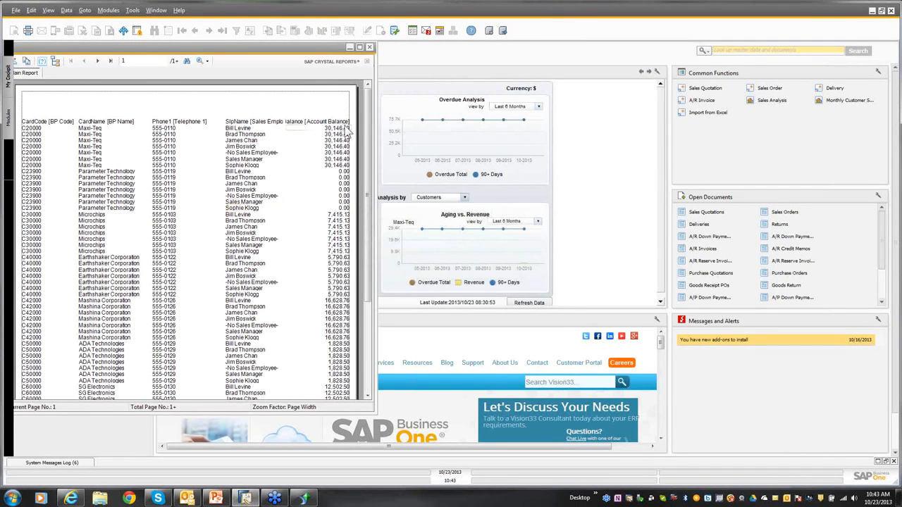
{"action": "left_click_drag", "start_coordinate": [367, 116], "coordinate": [368, 82]}
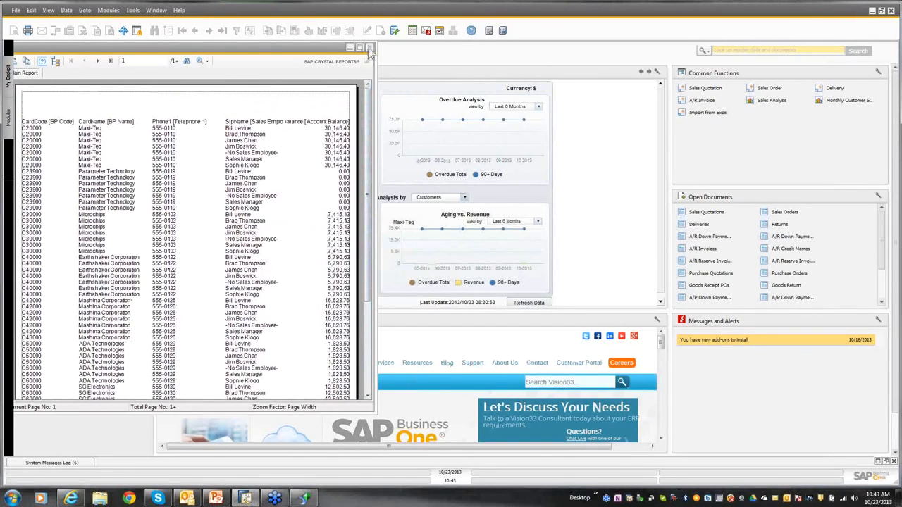
{"action": "left_click", "coordinate": [370, 48]}
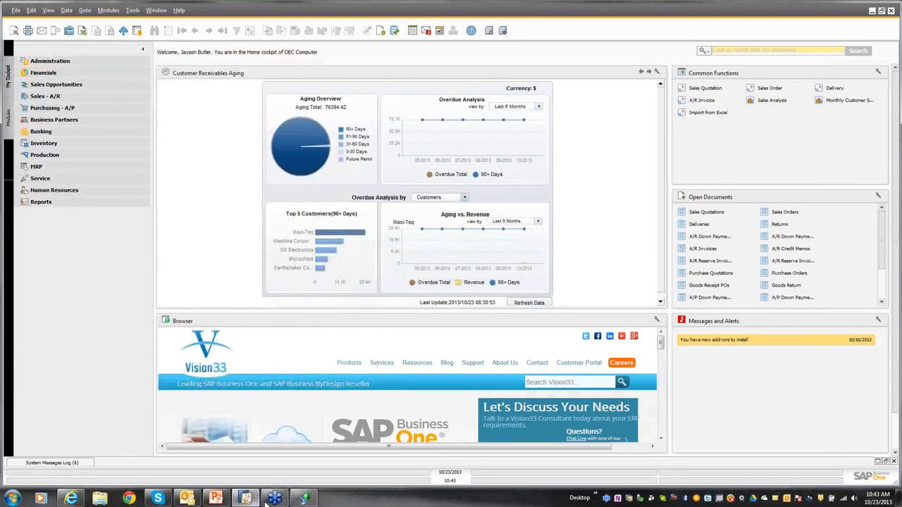
{"action": "left_click", "coordinate": [304, 498]}
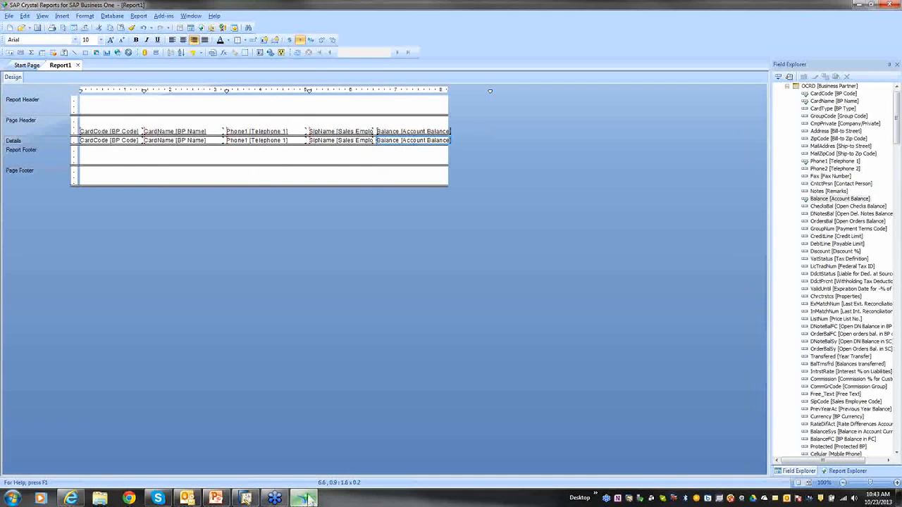
Step: Preview the report within Crystal Reports and look through its rows
{"action": "left_click", "coordinate": [9, 16]}
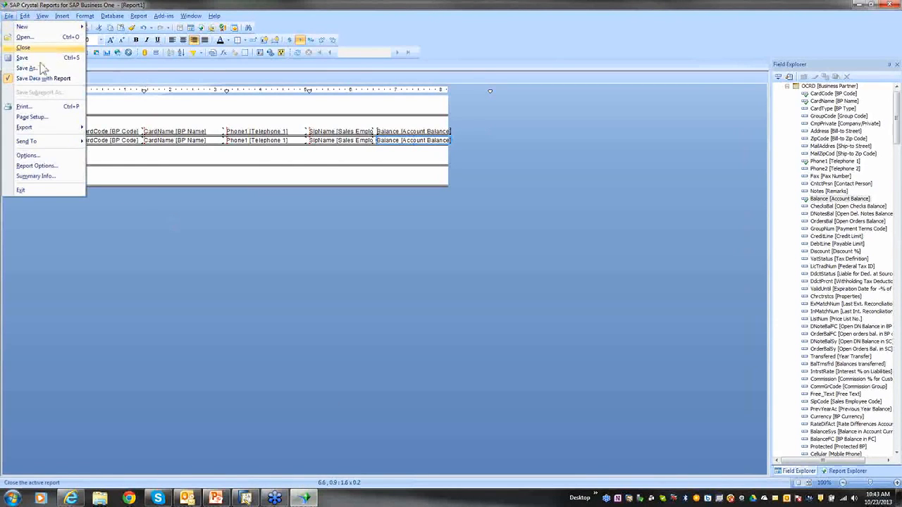
{"action": "left_click", "coordinate": [42, 16]}
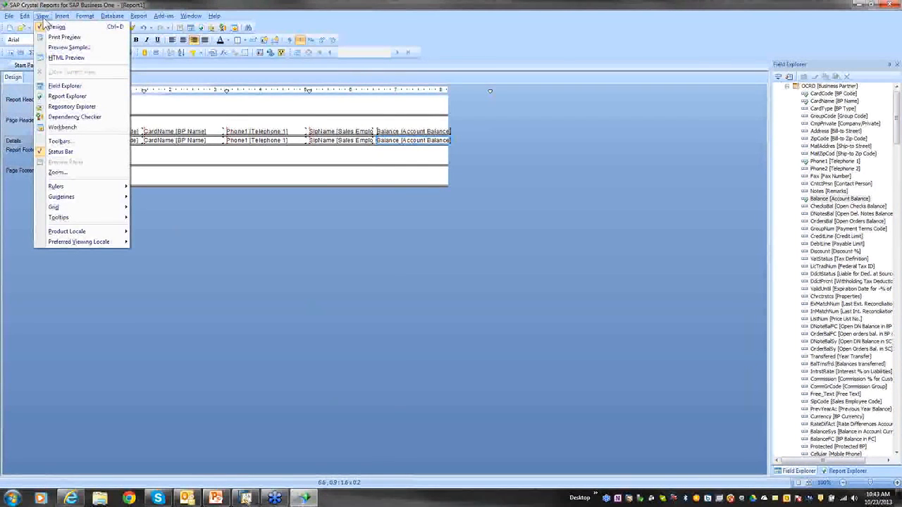
{"action": "left_click", "coordinate": [50, 44]}
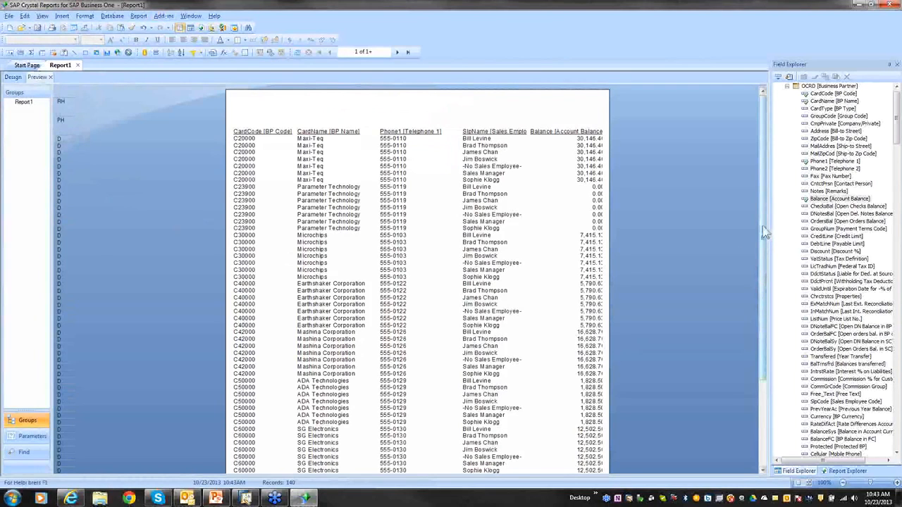
{"action": "scroll", "coordinate": [765, 343], "scroll_direction": "down", "scroll_amount": 3}
{"action": "scroll", "coordinate": [765, 343], "scroll_direction": "up", "scroll_amount": 3}
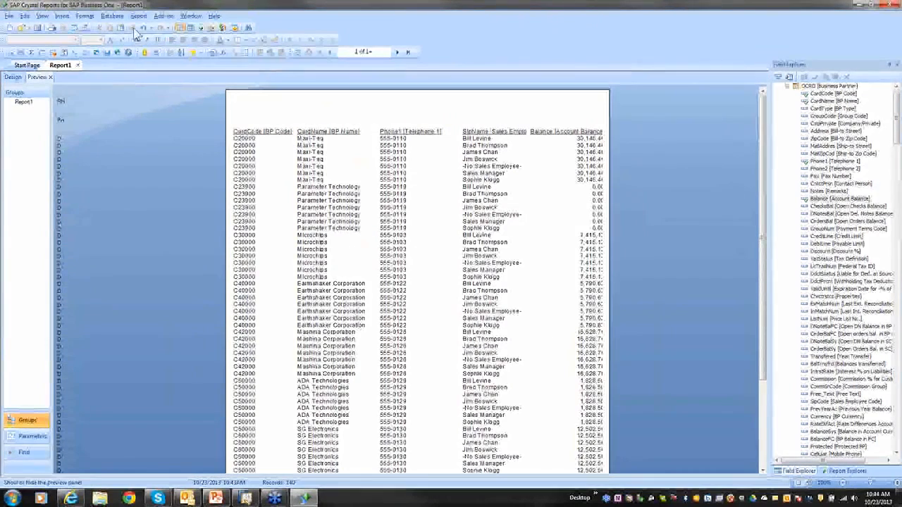
Step: Start a new standard report and open a blank SQL command under the existing SAP Business One connection
{"action": "left_click", "coordinate": [9, 17]}
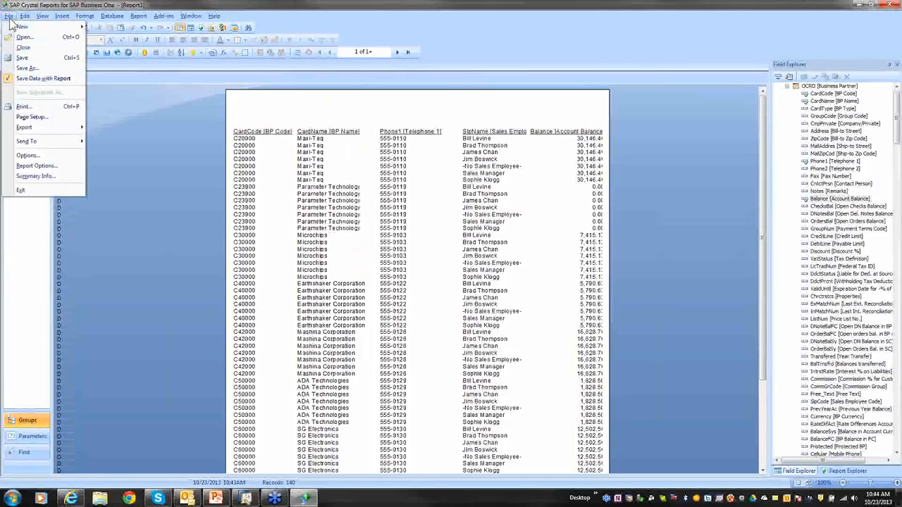
{"action": "mouse_move", "coordinate": [27, 28]}
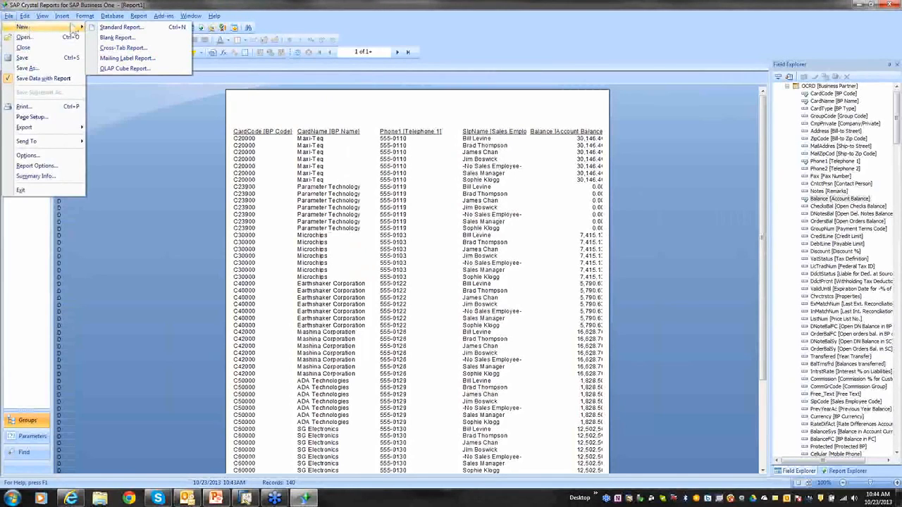
{"action": "left_click", "coordinate": [122, 29]}
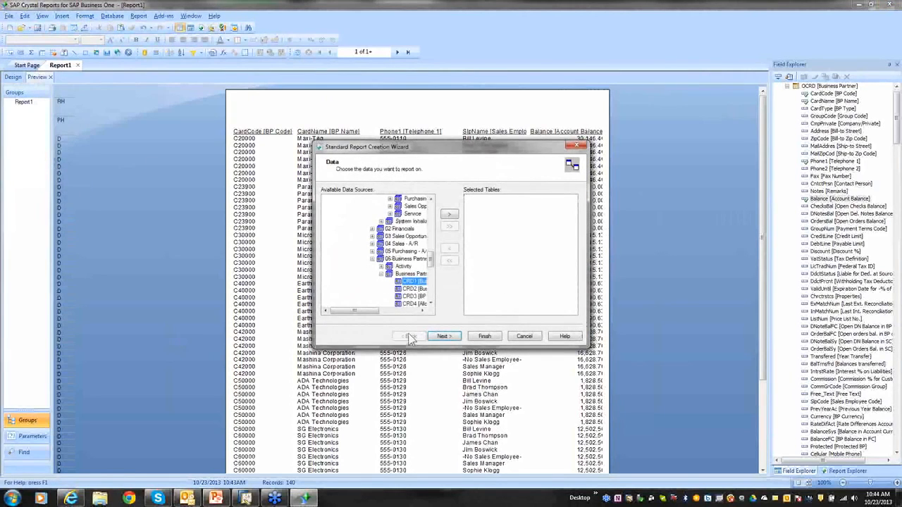
{"action": "left_click_drag", "start_coordinate": [431, 266], "coordinate": [432, 234]}
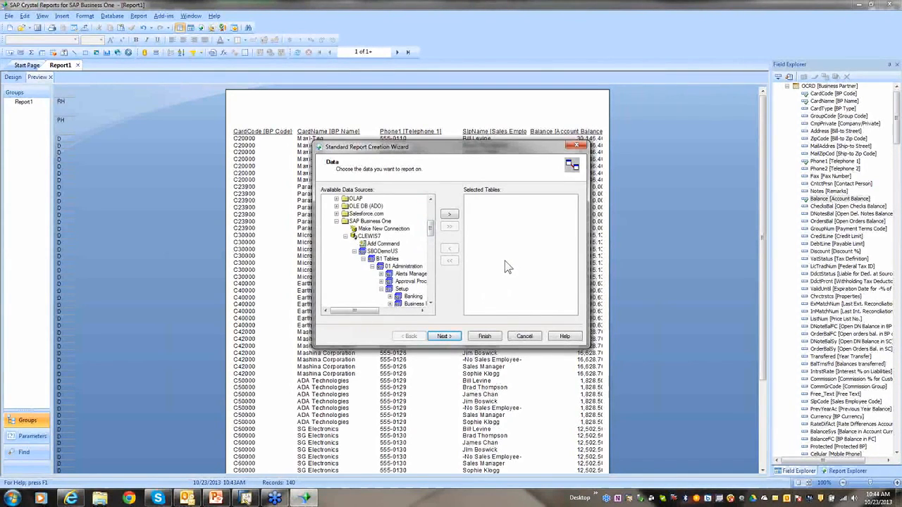
{"action": "double_click", "coordinate": [379, 244]}
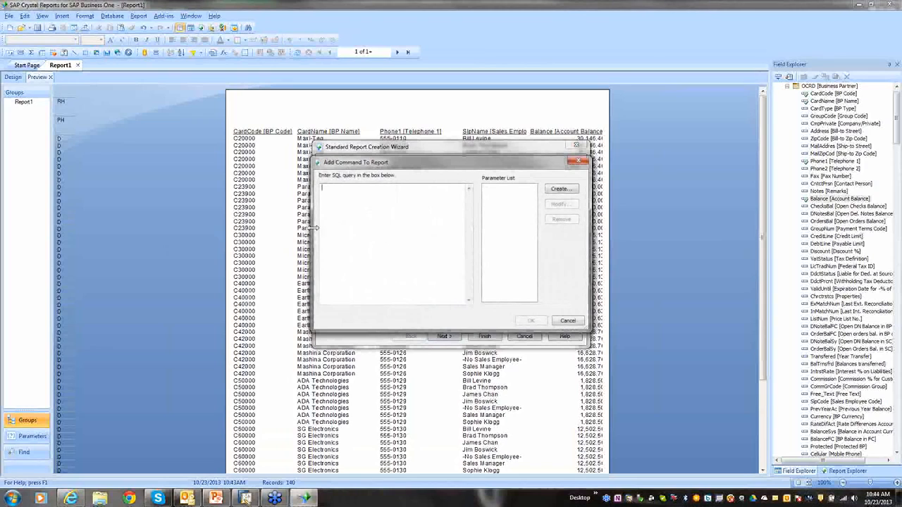
Step: Switch to SAP Business One, open BP Balance Query from the Query Manager's General category and maximize its window
{"action": "left_click", "coordinate": [246, 499]}
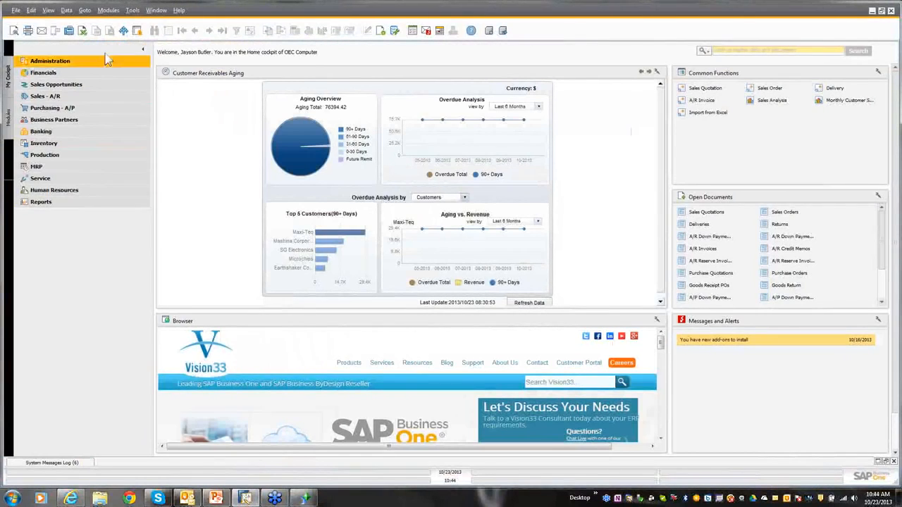
{"action": "left_click", "coordinate": [131, 11]}
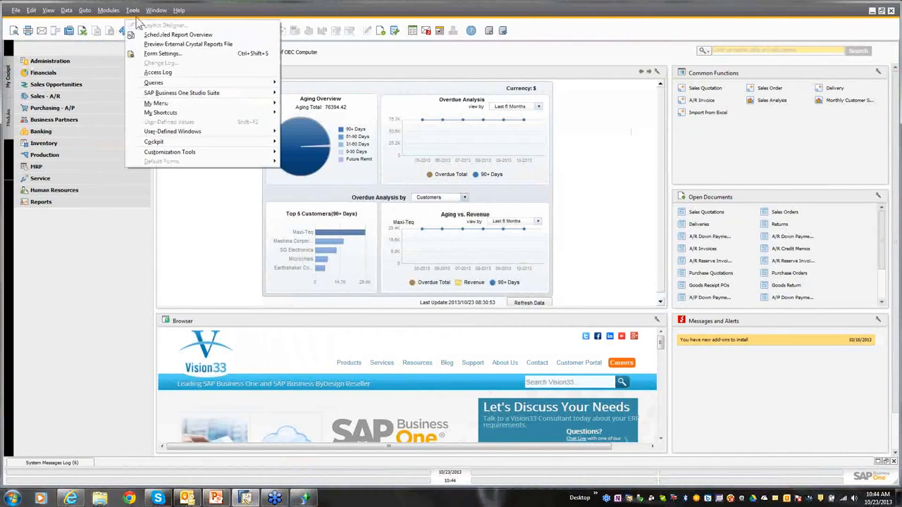
{"action": "mouse_move", "coordinate": [233, 83]}
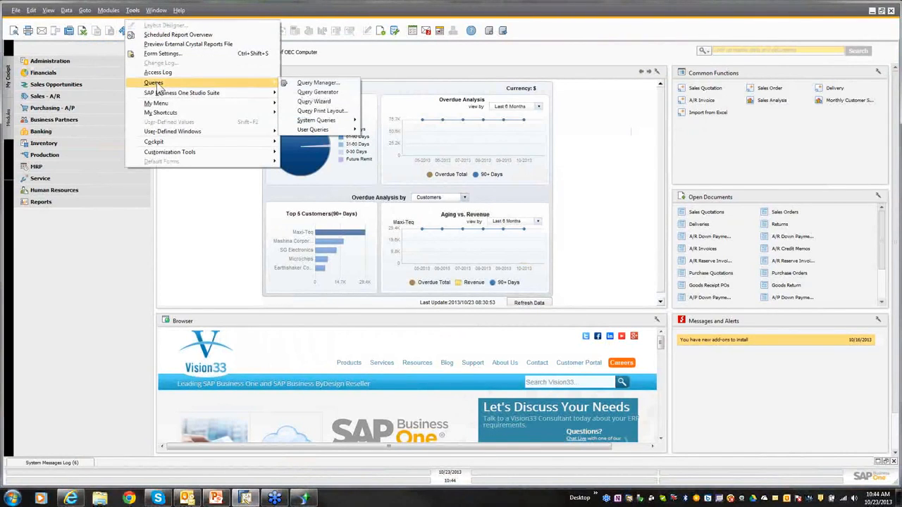
{"action": "left_click", "coordinate": [319, 83]}
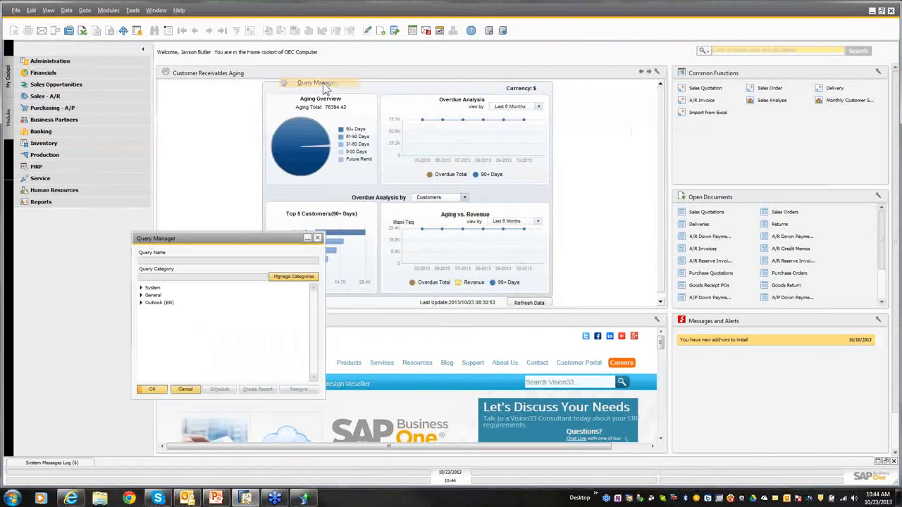
{"action": "left_click", "coordinate": [142, 296]}
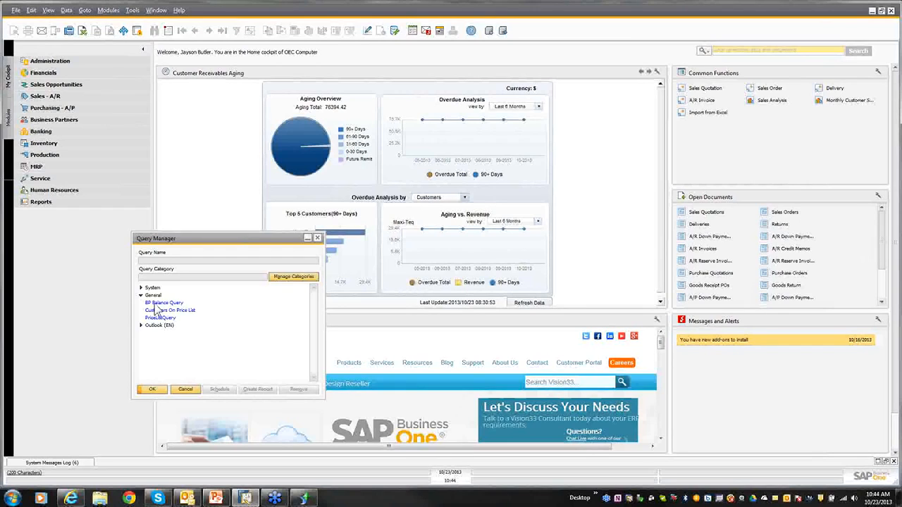
{"action": "double_click", "coordinate": [158, 304]}
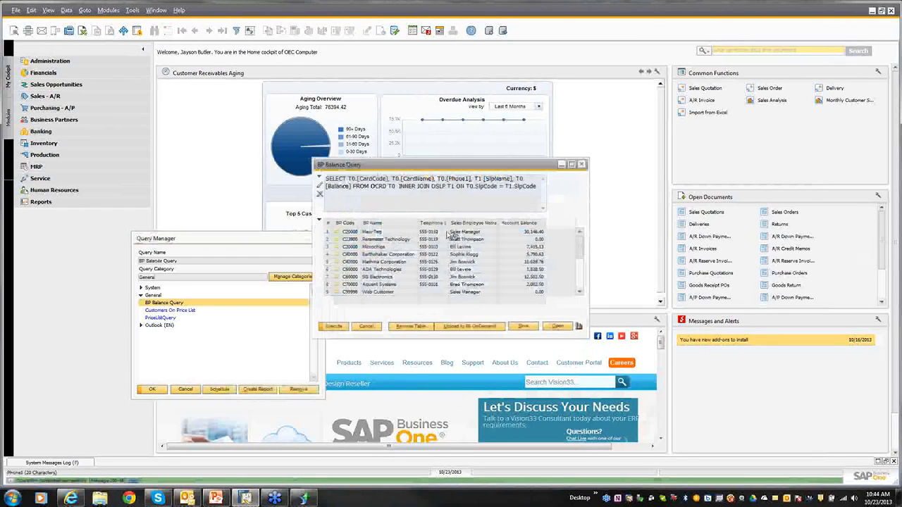
{"action": "left_click", "coordinate": [571, 165]}
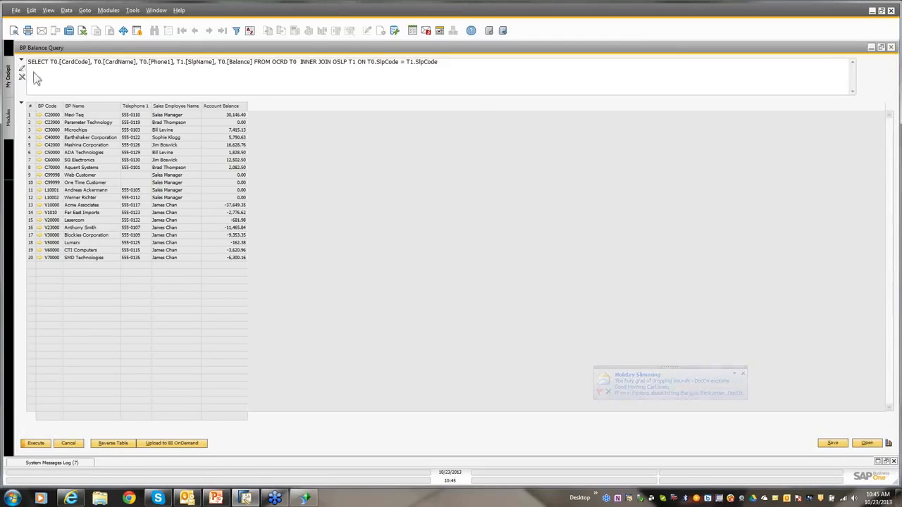
Step: Copy the full SELECT statement of BP Balance Query, from SELECT through T1.SlpCode
{"action": "left_click", "coordinate": [444, 67]}
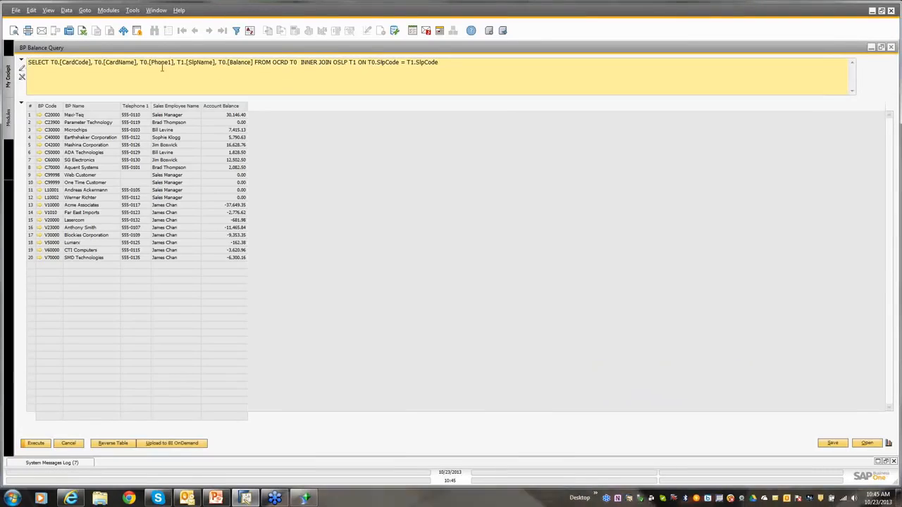
{"action": "left_click_drag", "start_coordinate": [28, 62], "coordinate": [454, 66]}
{"action": "right_click", "coordinate": [430, 63]}
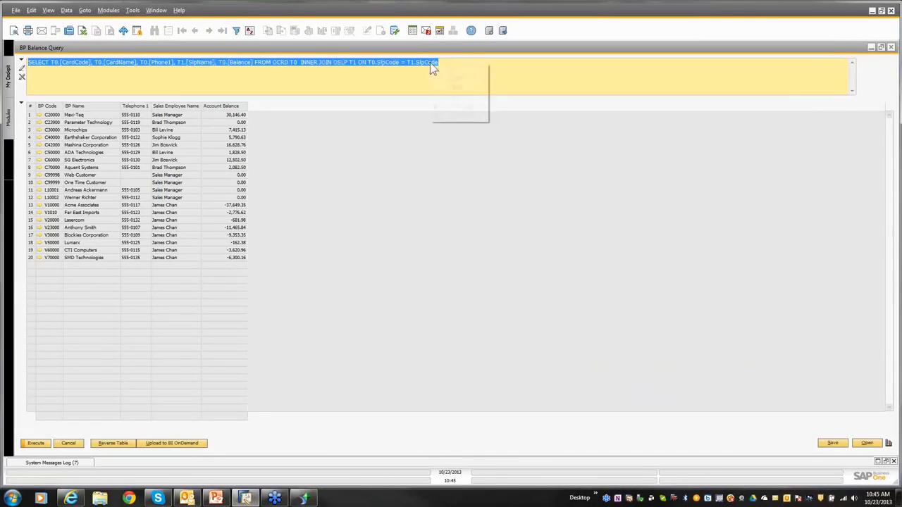
{"action": "left_click", "coordinate": [460, 77]}
Step: Switch back to Crystal Reports, paste the copied query as the command's SQL, confirm it and finish the report wizard
{"action": "left_click", "coordinate": [304, 498]}
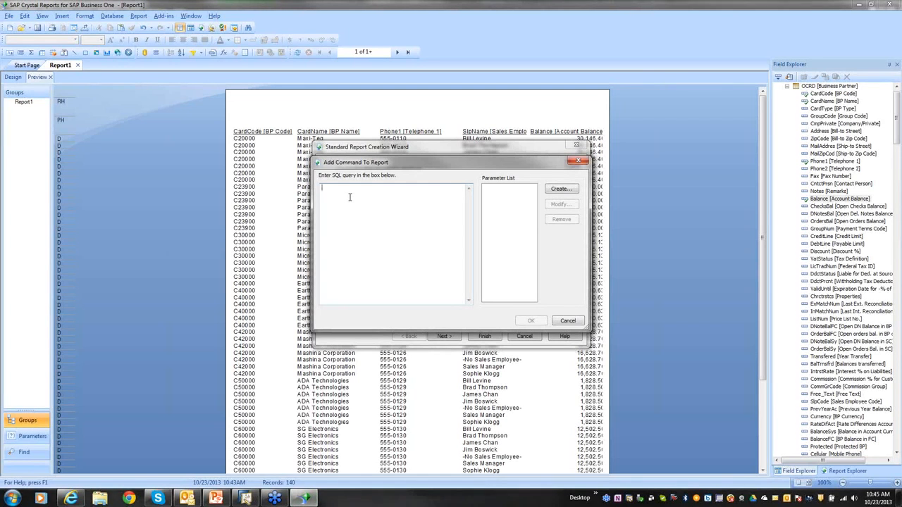
{"action": "right_click", "coordinate": [350, 197]}
{"action": "left_click", "coordinate": [371, 239]}
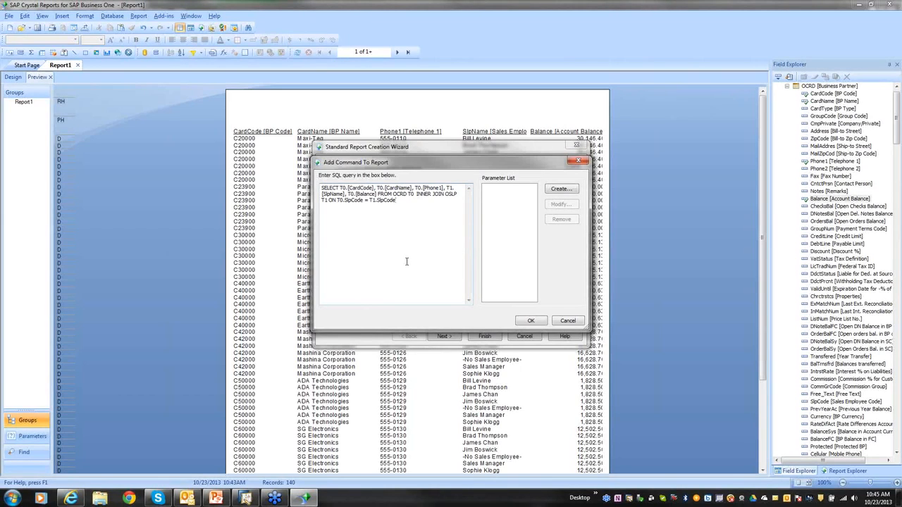
{"action": "left_click", "coordinate": [531, 322]}
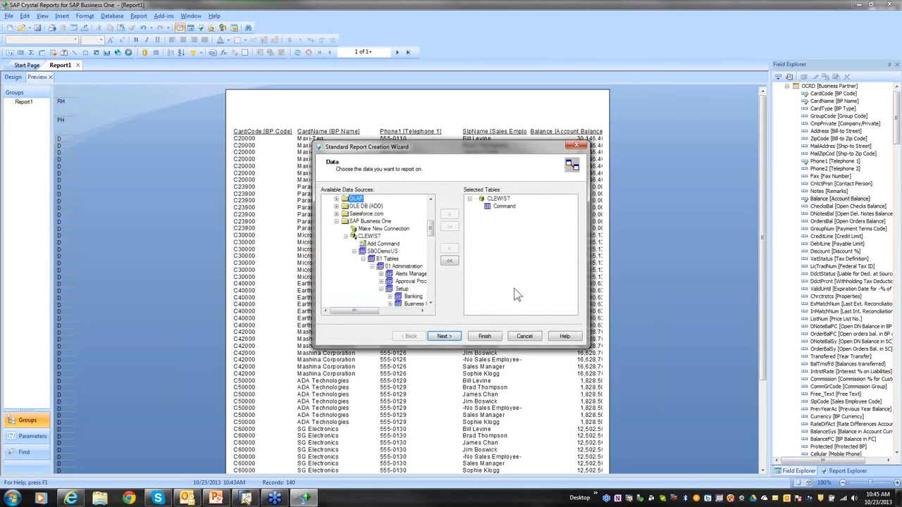
{"action": "left_click", "coordinate": [485, 337]}
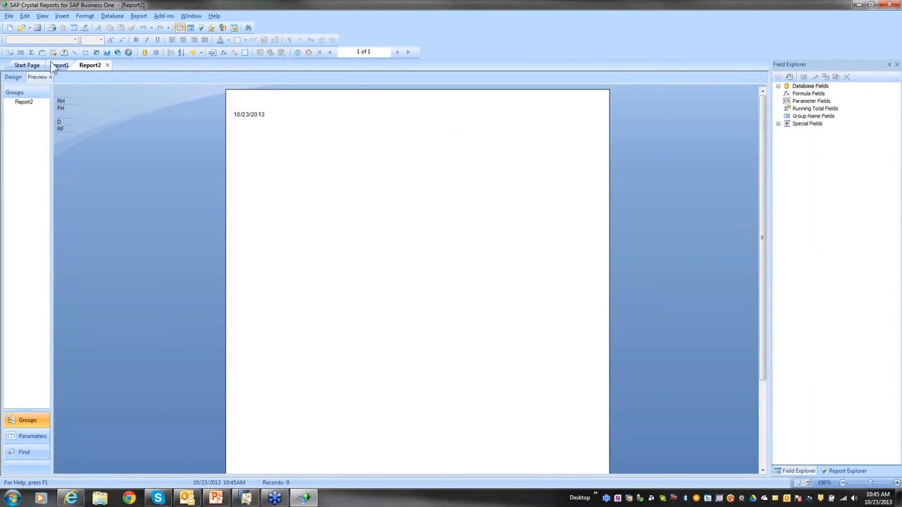
Step: In the new report's design, delete the Print Date and Page Number fields and expand the Command's database fields
{"action": "left_click", "coordinate": [12, 78]}
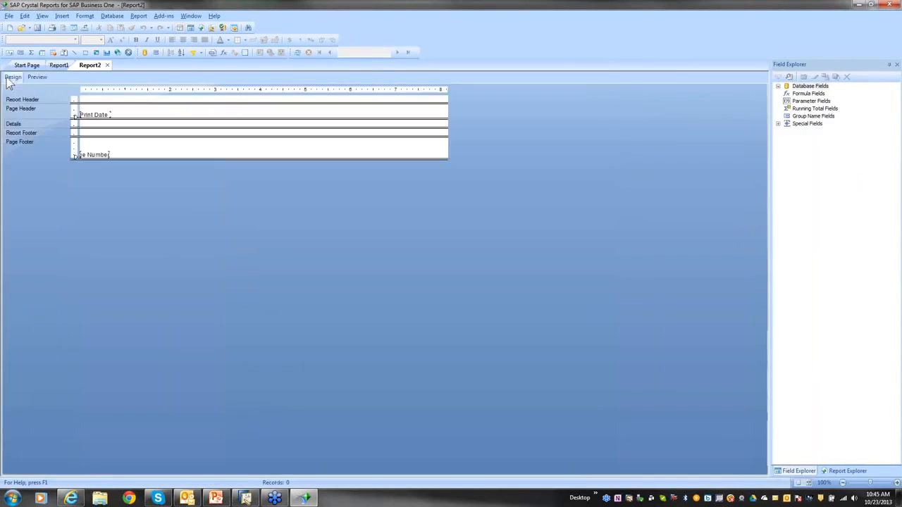
{"action": "left_click", "coordinate": [106, 116]}
{"action": "key", "text": "Delete"}
{"action": "left_click", "coordinate": [101, 155]}
{"action": "key", "text": "Delete"}
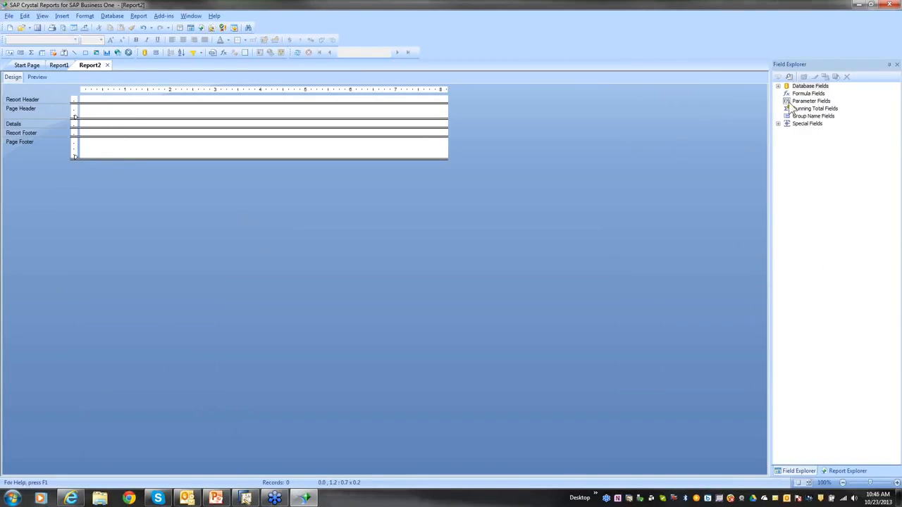
{"action": "left_click", "coordinate": [778, 86]}
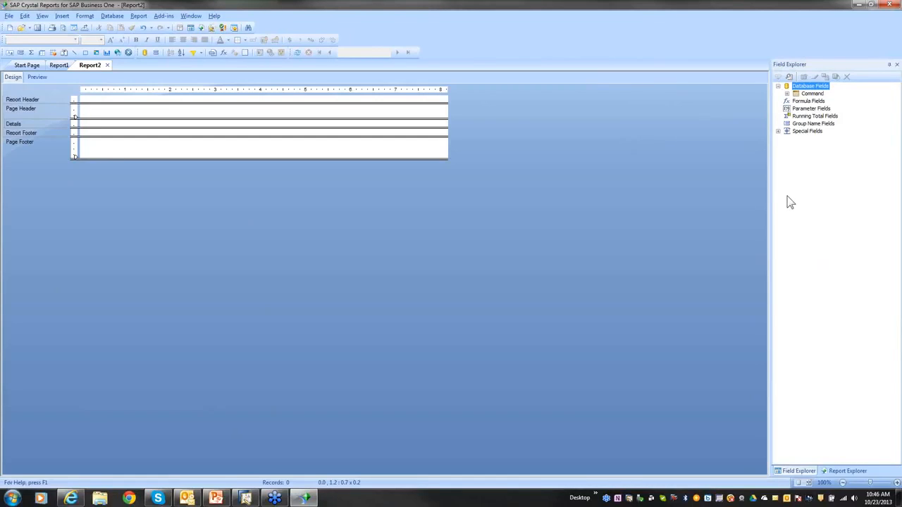
{"action": "left_click", "coordinate": [788, 94]}
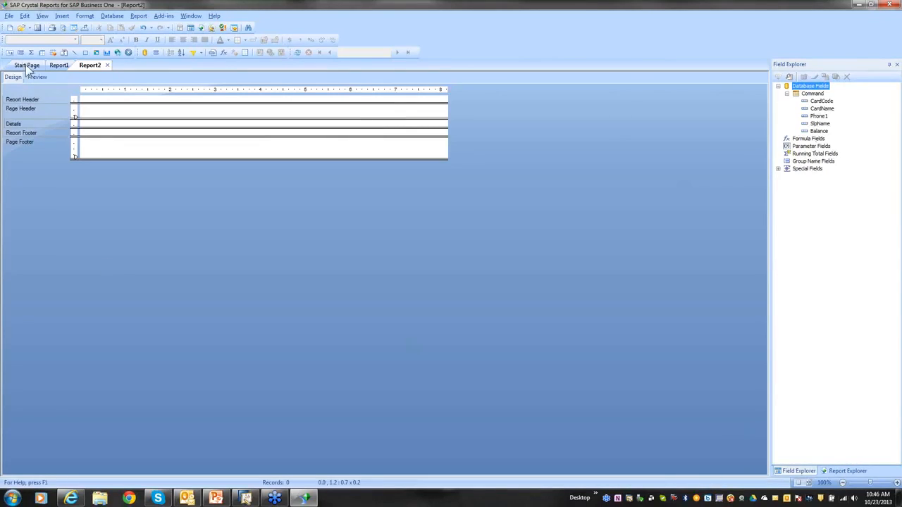
Step: Look at Report1's database fields for comparison, collapse its OCRD and OSLP tables and return to Report2
{"action": "left_click", "coordinate": [58, 66]}
{"action": "left_click", "coordinate": [14, 77]}
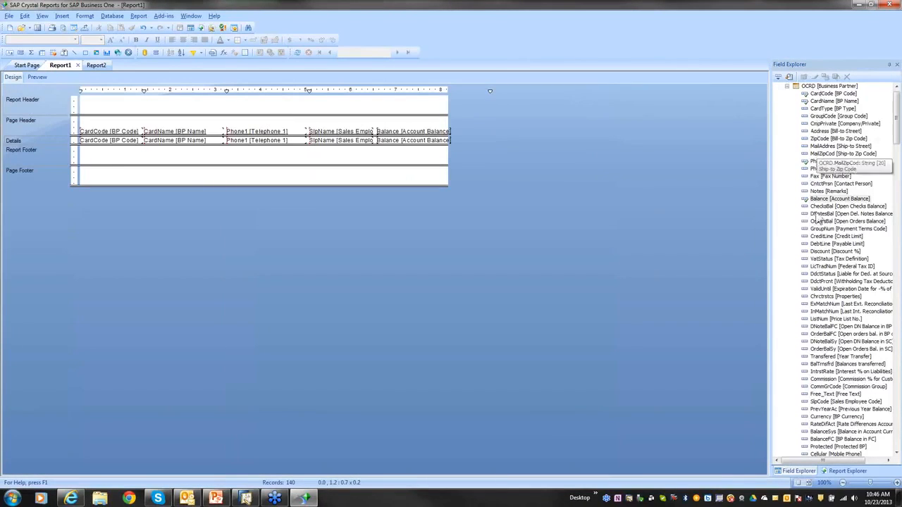
{"action": "left_click", "coordinate": [787, 86]}
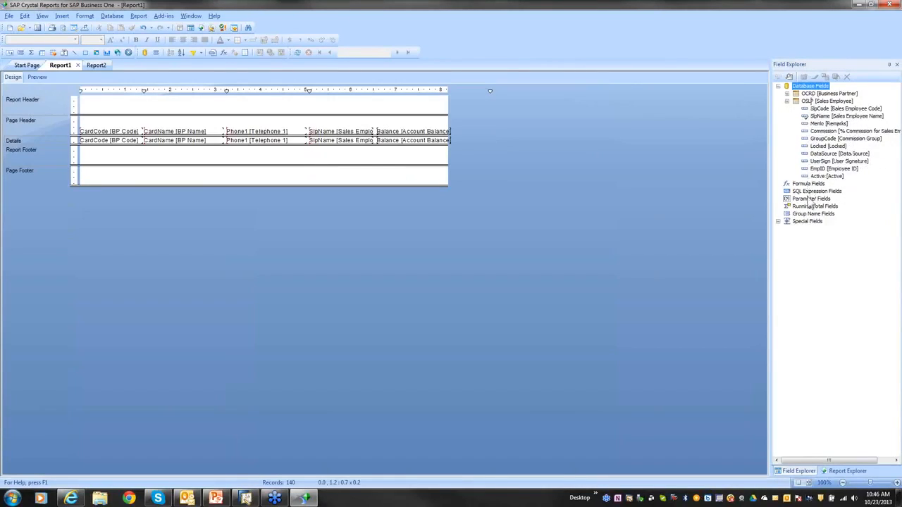
{"action": "left_click", "coordinate": [786, 100]}
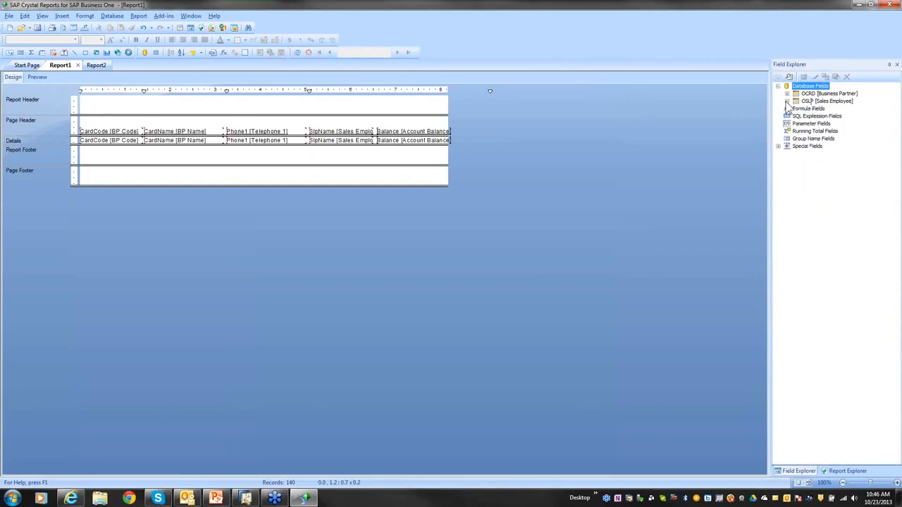
{"action": "left_click", "coordinate": [96, 66]}
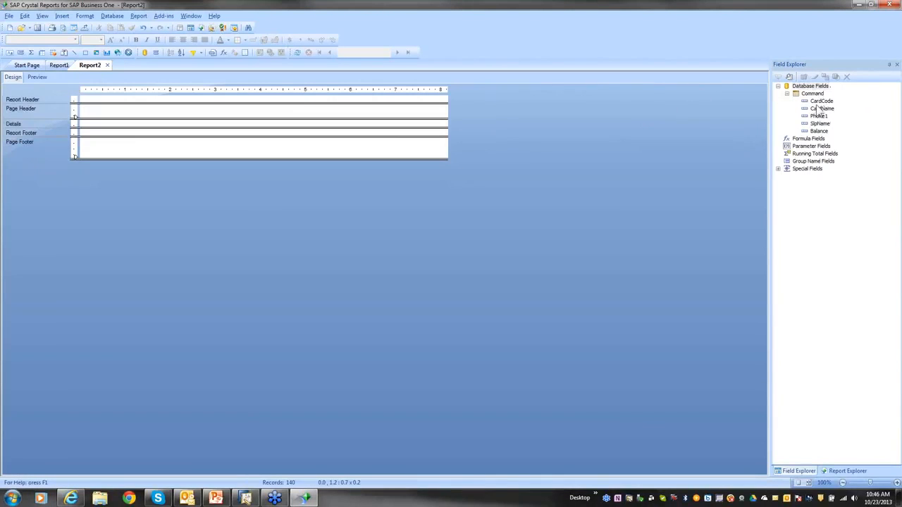
Step: Place the Command's CardCode, CardName, Phone1, SlpName and Balance fields side by side in Details, with Balance starting at about 7.4
{"action": "left_click_drag", "start_coordinate": [819, 108], "coordinate": [83, 126]}
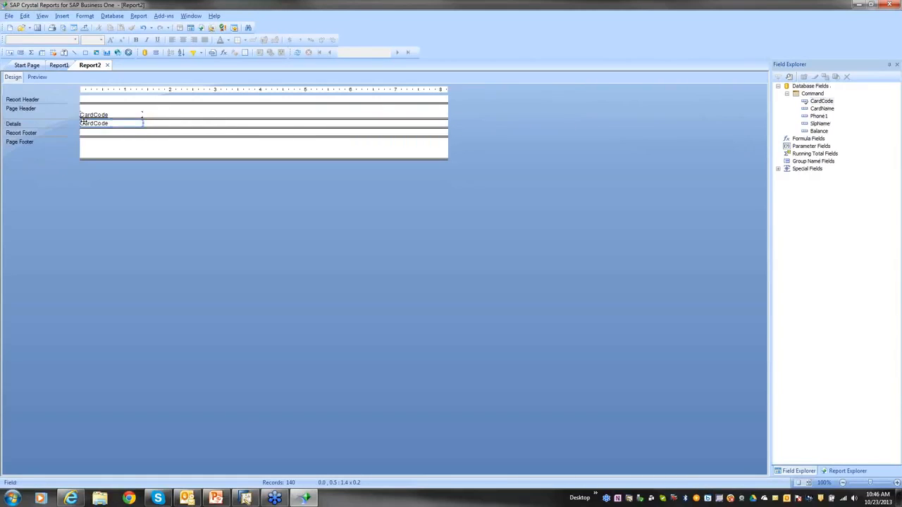
{"action": "left_click_drag", "start_coordinate": [824, 117], "coordinate": [148, 127]}
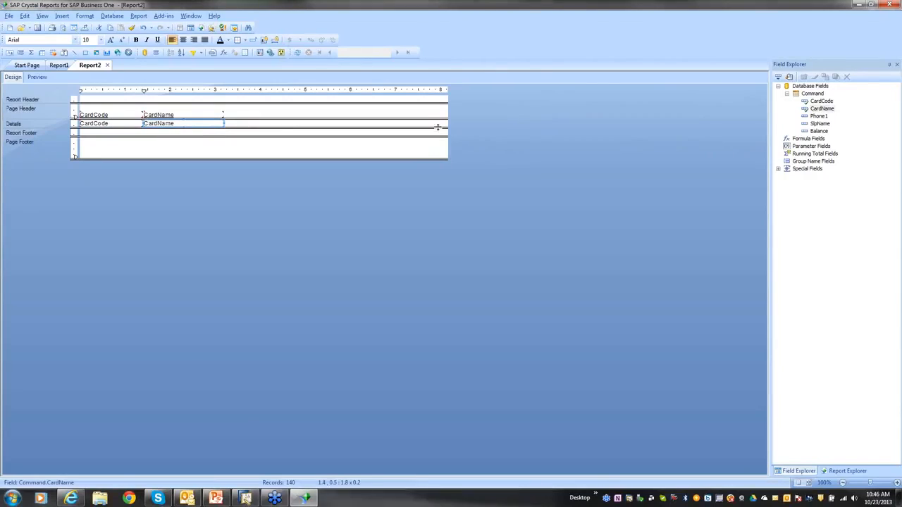
{"action": "left_click_drag", "start_coordinate": [819, 124], "coordinate": [228, 123]}
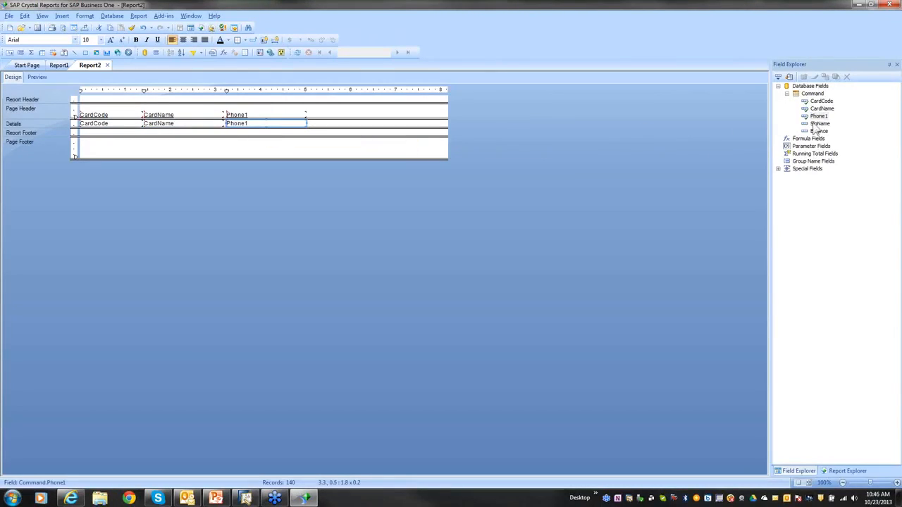
{"action": "left_click_drag", "start_coordinate": [820, 123], "coordinate": [310, 124]}
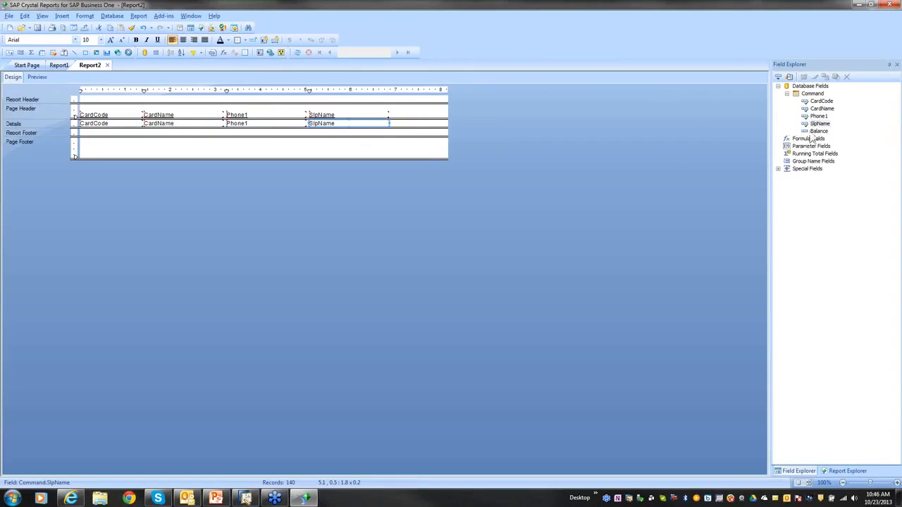
{"action": "left_click_drag", "start_coordinate": [818, 131], "coordinate": [417, 127]}
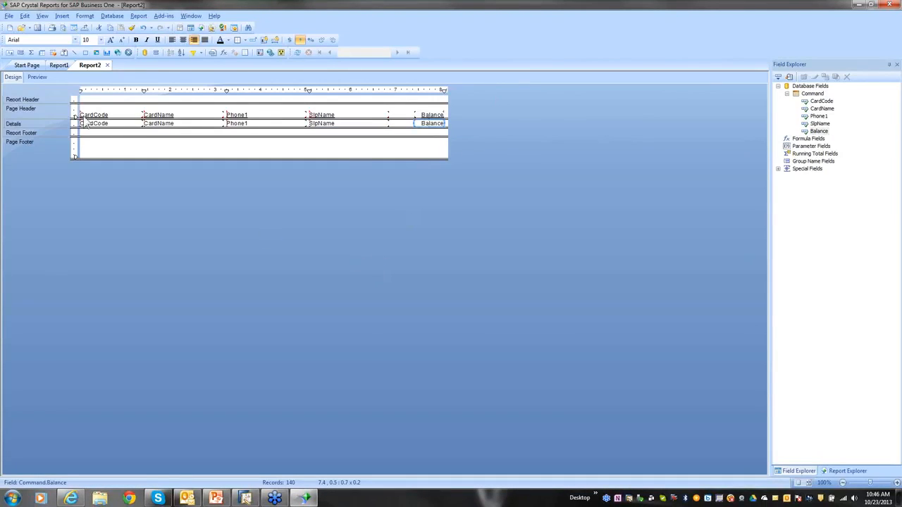
Step: Preview Report2 within Crystal Reports and examine its business partner rows
{"action": "left_click", "coordinate": [42, 16]}
{"action": "left_click", "coordinate": [56, 48]}
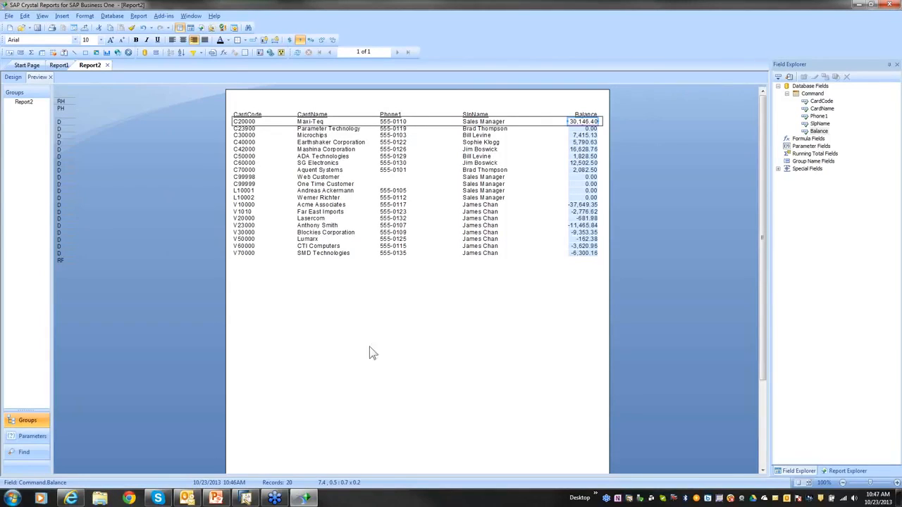
{"action": "left_click", "coordinate": [433, 204]}
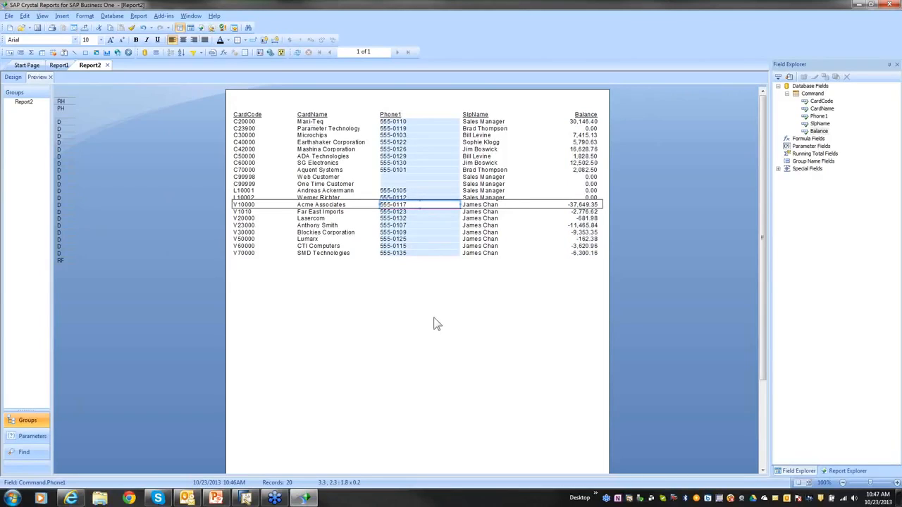
Step: Preview Report2 in SAP Business One to check its Balance column, close the preview and return to Crystal Reports
{"action": "left_click", "coordinate": [164, 16]}
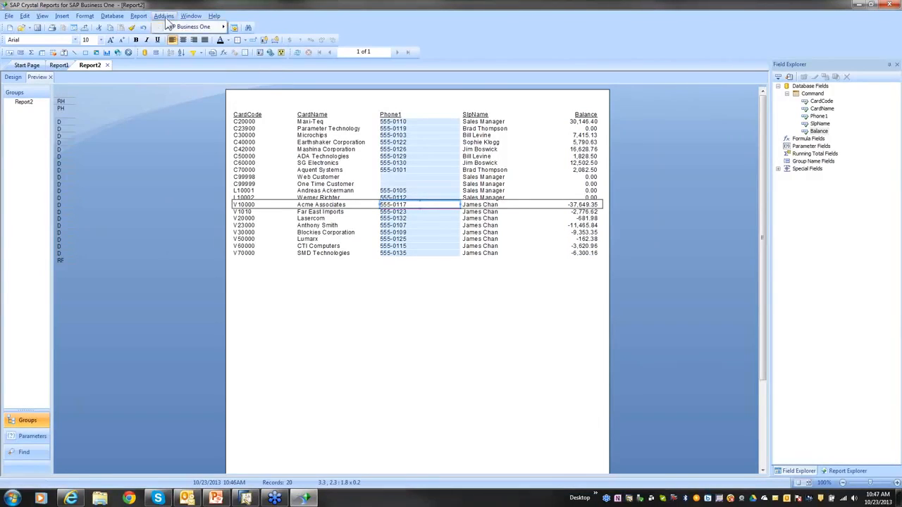
{"action": "mouse_move", "coordinate": [194, 27]}
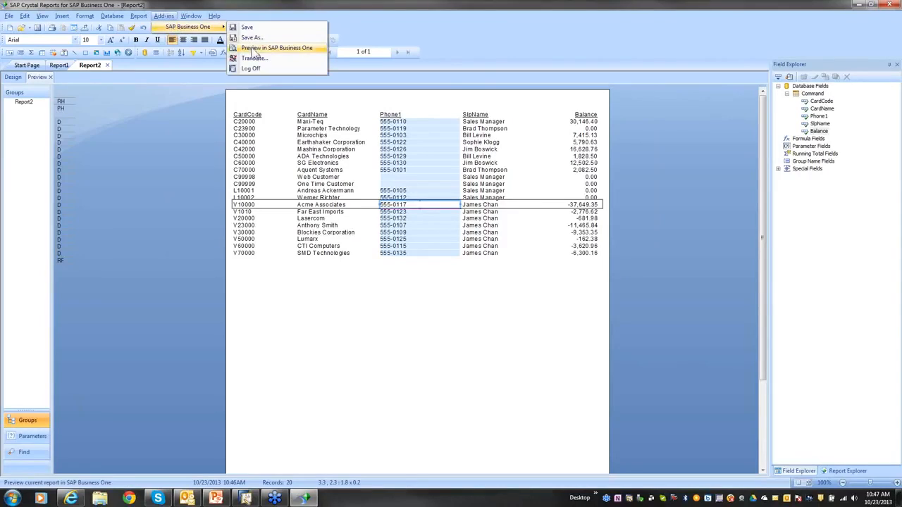
{"action": "left_click", "coordinate": [256, 51]}
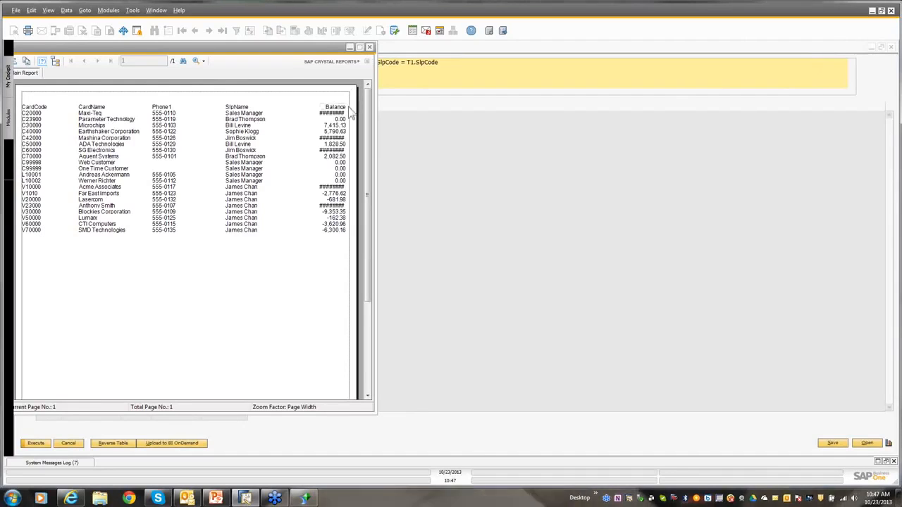
{"action": "left_click", "coordinate": [370, 48]}
{"action": "left_click", "coordinate": [304, 499]}
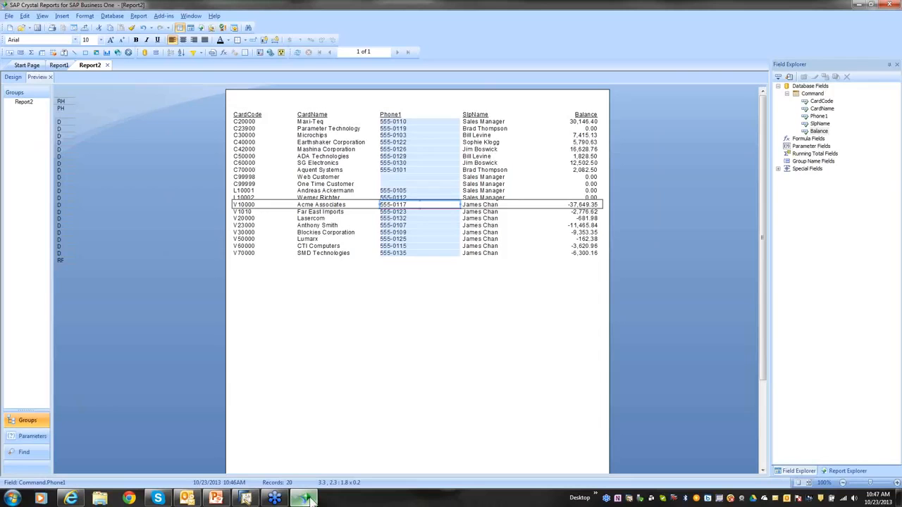
Step: In Report2's design, widen the Details section's Balance field to about 1.1 by extending its left edge to about 7.0
{"action": "left_click", "coordinate": [12, 77]}
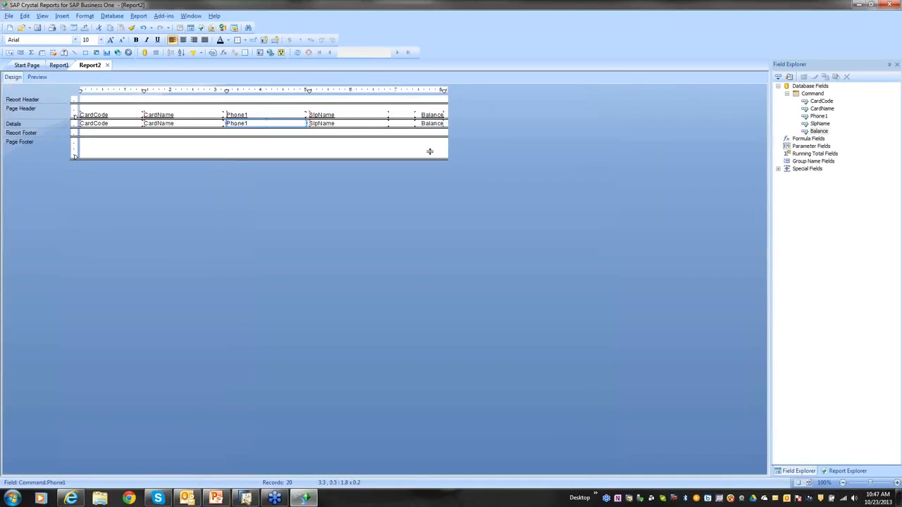
{"action": "left_click", "coordinate": [425, 116]}
{"action": "left_click", "coordinate": [417, 124]}
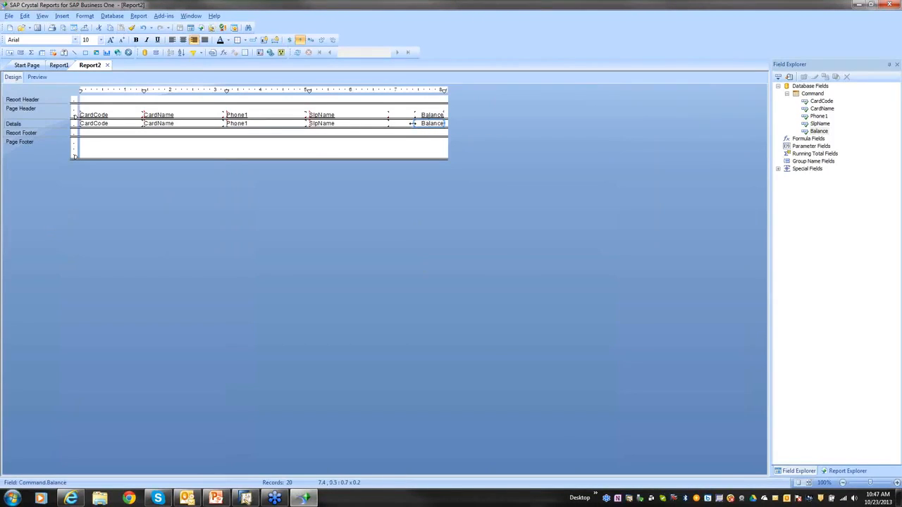
{"action": "left_click_drag", "start_coordinate": [415, 123], "coordinate": [394, 123]}
Step: Preview Report2 in SAP Business One again to check the balances, and close the preview and the BP Balance Query window
{"action": "left_click", "coordinate": [163, 16]}
{"action": "mouse_move", "coordinate": [174, 29]}
{"action": "left_click", "coordinate": [249, 49]}
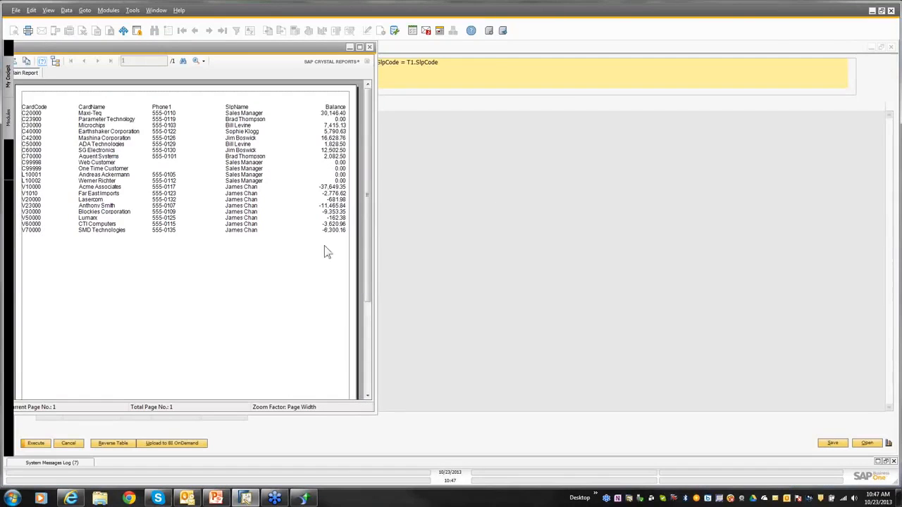
{"action": "left_click", "coordinate": [370, 48]}
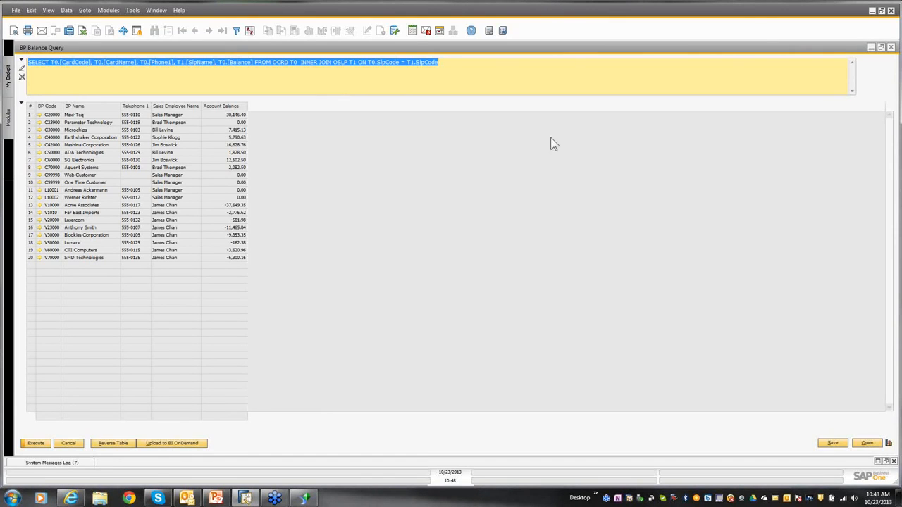
{"action": "left_click", "coordinate": [890, 47]}
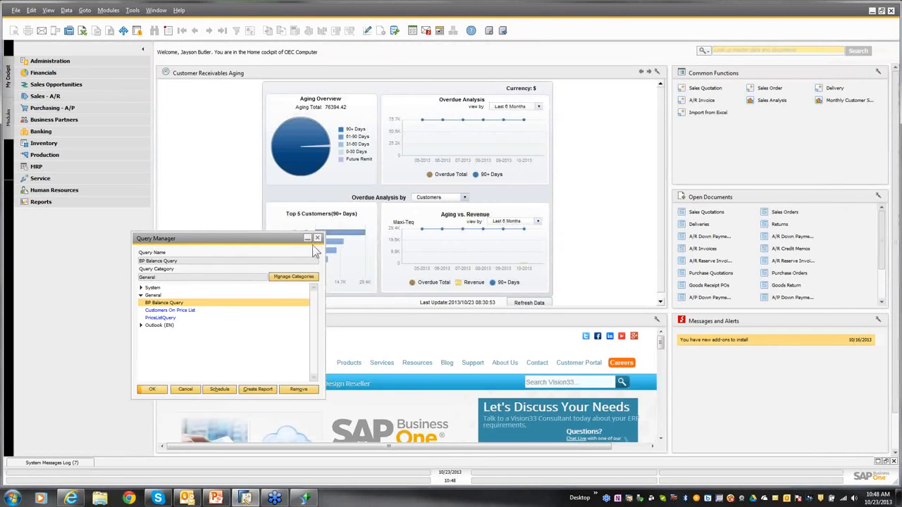
Step: Back in Crystal Reports, collapse Report2's empty Report Header and Report Footer sections to zero height
{"action": "left_click", "coordinate": [306, 498]}
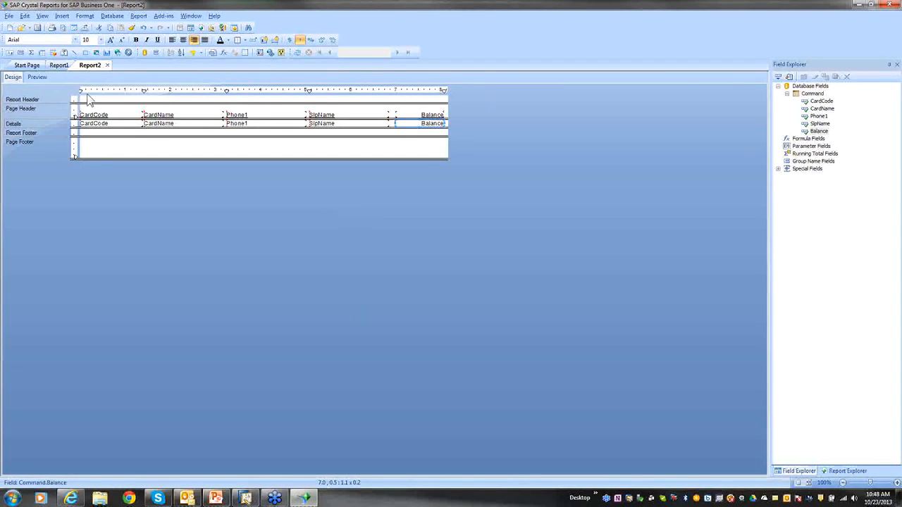
{"action": "left_click_drag", "start_coordinate": [92, 102], "coordinate": [92, 95]}
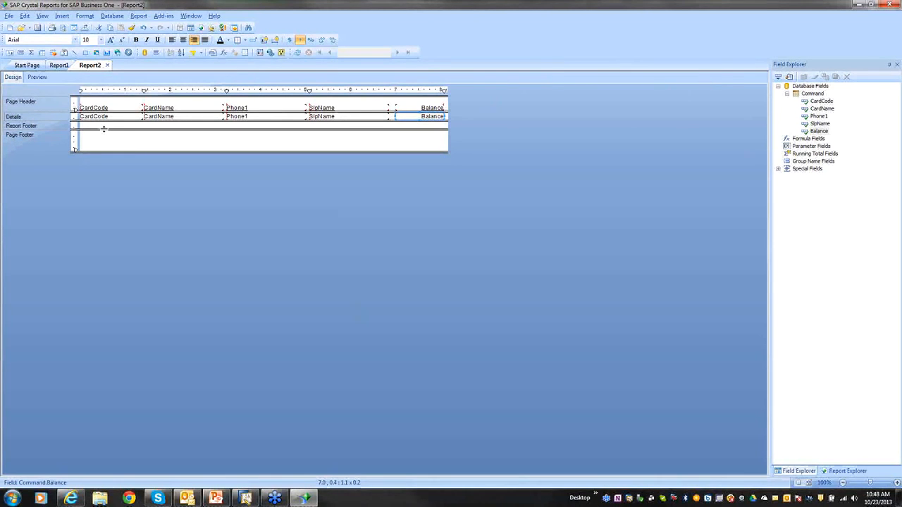
{"action": "left_click_drag", "start_coordinate": [104, 129], "coordinate": [104, 121]}
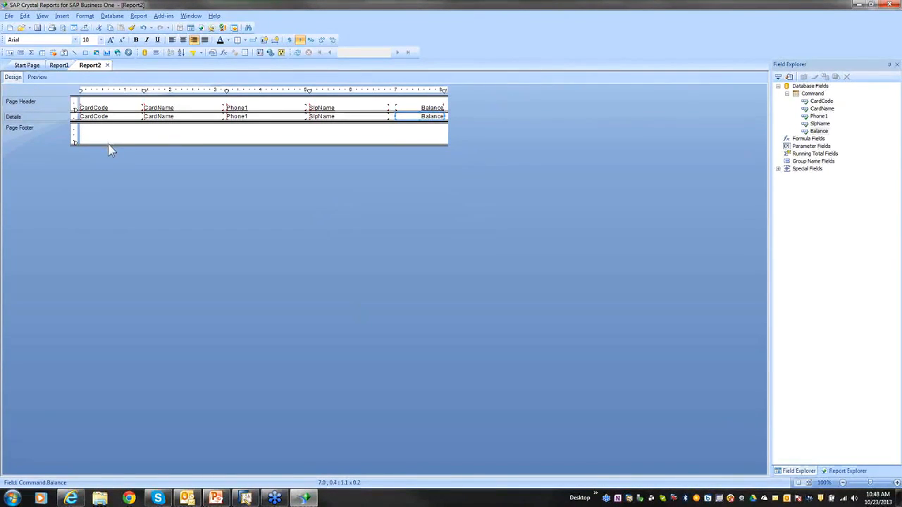
{"action": "left_click", "coordinate": [108, 135]}
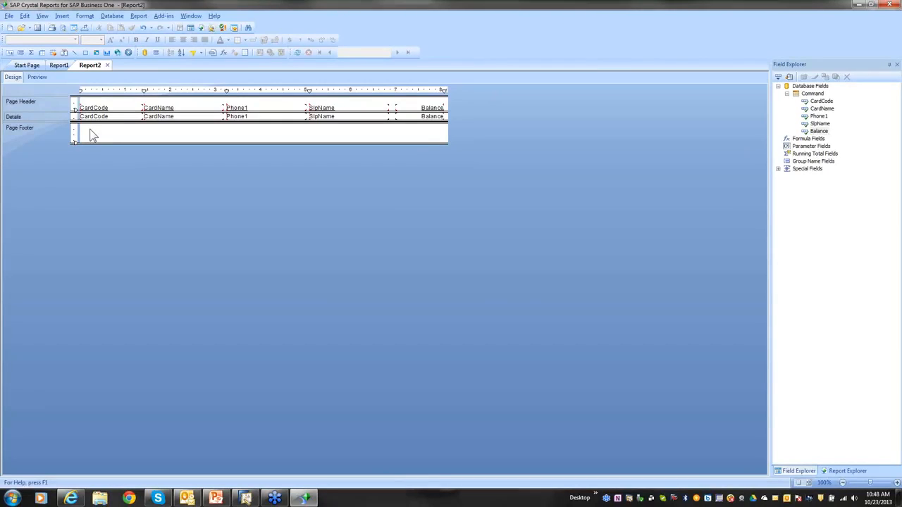
Step: Preview the tightened Report2 in SAP Business One and shift the preview window fully into view
{"action": "left_click", "coordinate": [163, 15]}
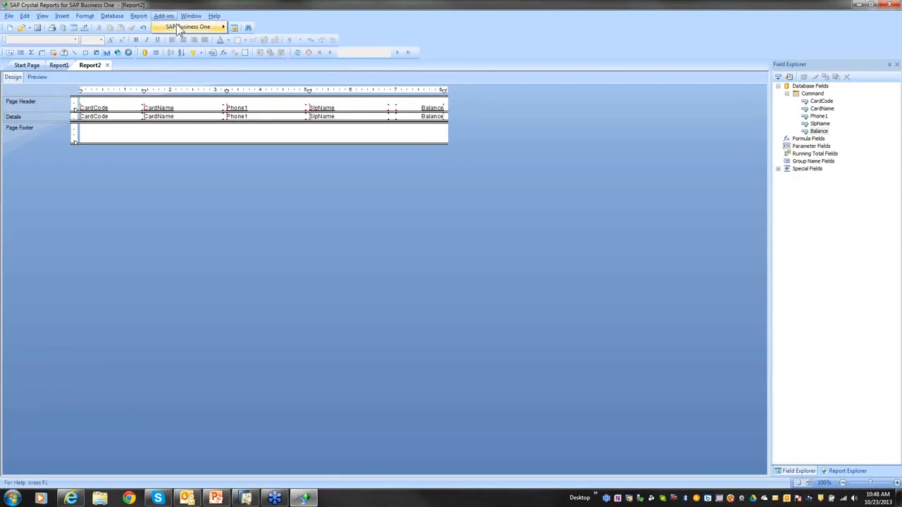
{"action": "mouse_move", "coordinate": [197, 26]}
{"action": "left_click", "coordinate": [267, 47]}
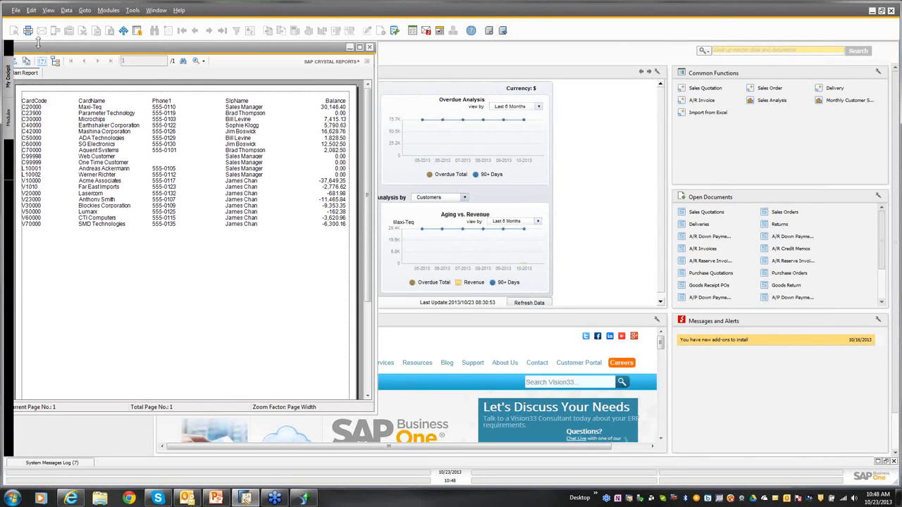
{"action": "left_click_drag", "start_coordinate": [41, 45], "coordinate": [54, 47]}
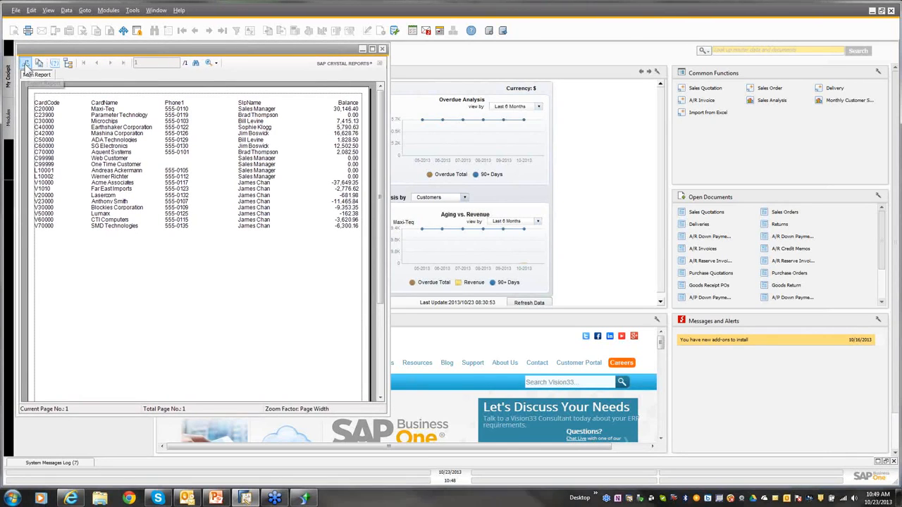
Step: Export the previewed report to the Documents folder as a Microsoft Excel (97-2003) file named BPBalanceList2
{"action": "left_click", "coordinate": [25, 64]}
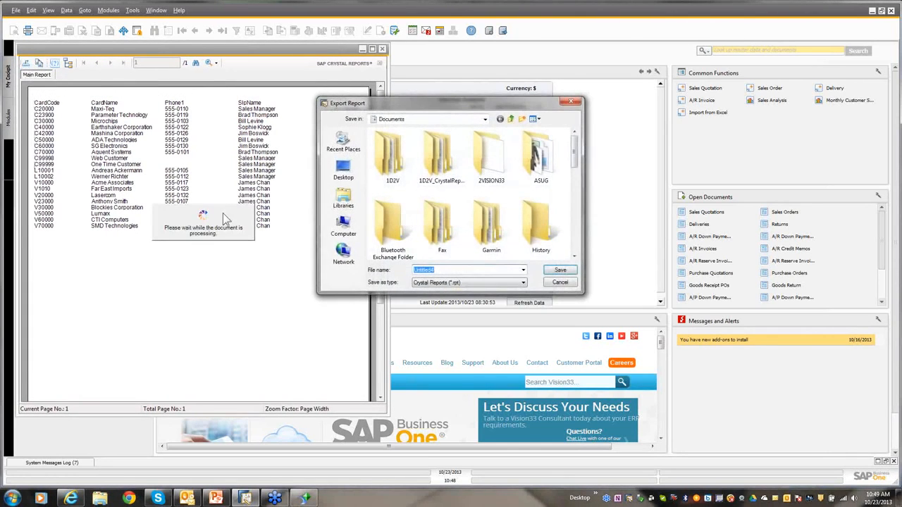
{"action": "left_click", "coordinate": [444, 283]}
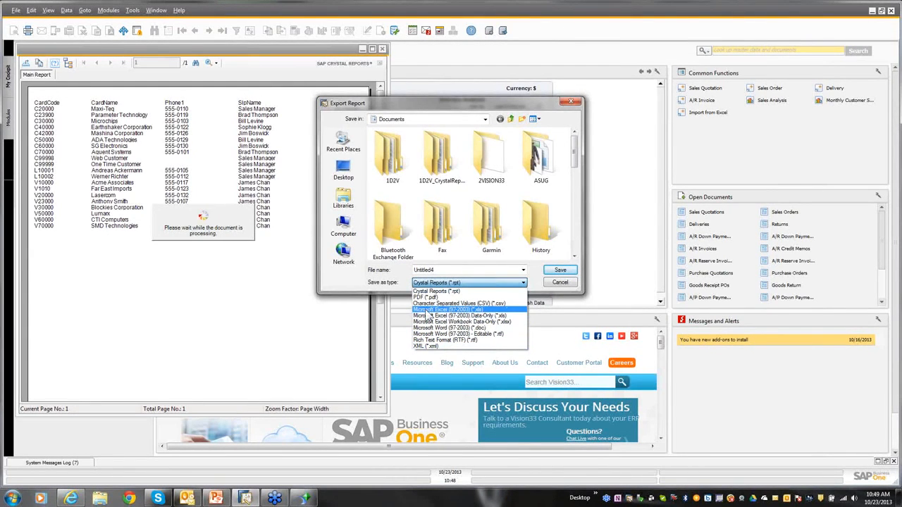
{"action": "left_click", "coordinate": [426, 311]}
{"action": "key", "text": "shift+Tab"}
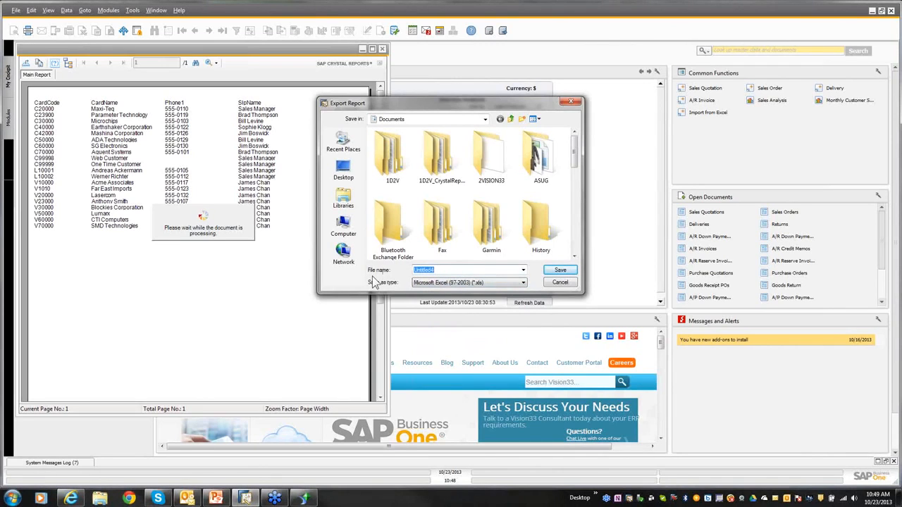
{"action": "type", "text": "BPBalanceList2"}
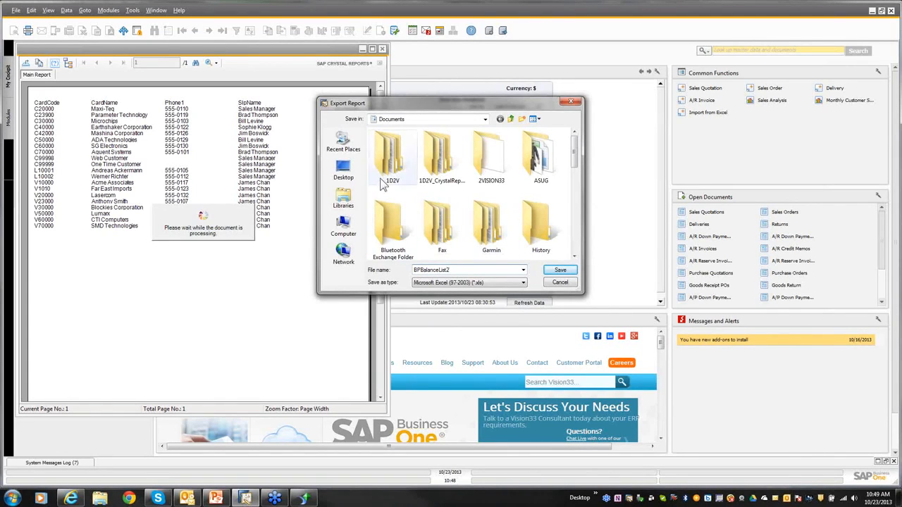
{"action": "left_click", "coordinate": [560, 270]}
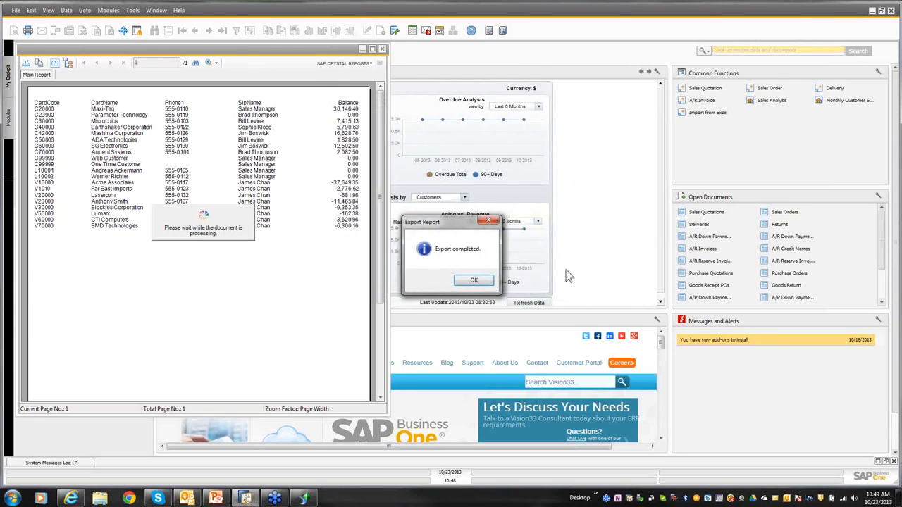
{"action": "left_click", "coordinate": [474, 280]}
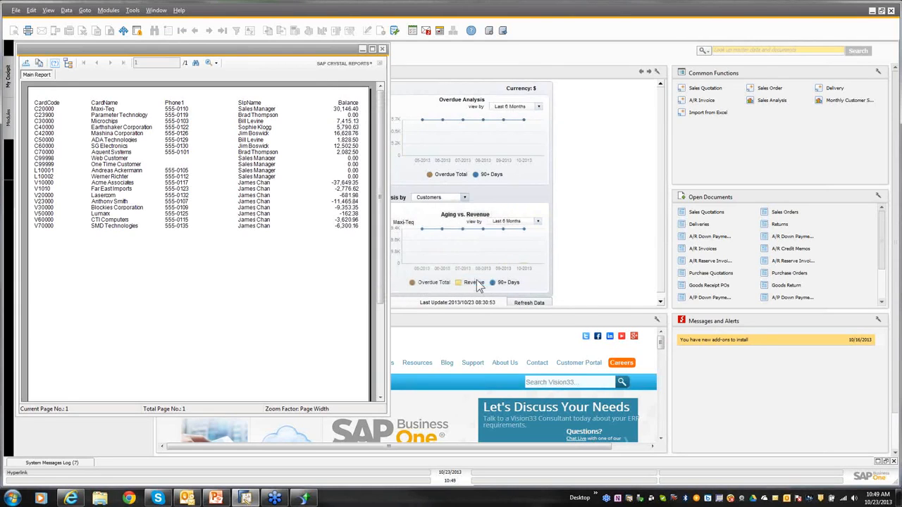
Step: Find the exported BPBalanceList2 workbook in the Documents library, open it in Excel and maximize its window
{"action": "left_click", "coordinate": [101, 498]}
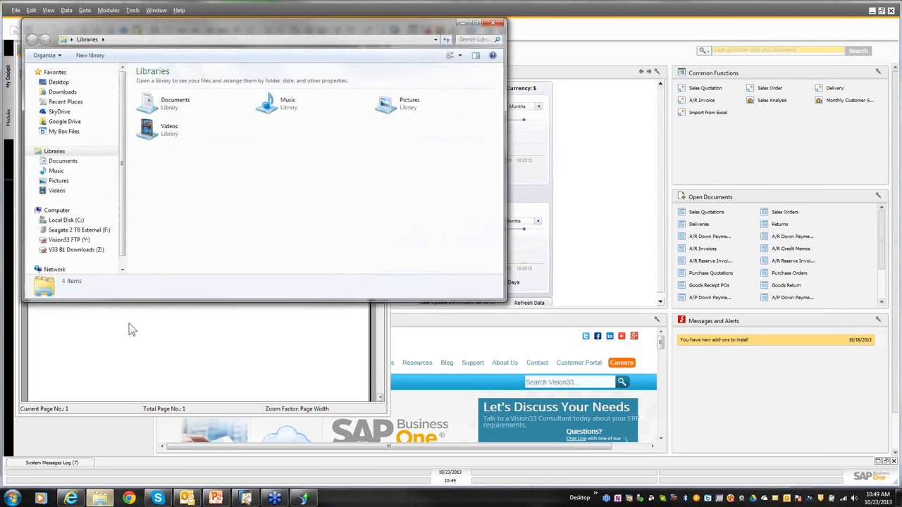
{"action": "double_click", "coordinate": [166, 106]}
{"action": "left_click_drag", "start_coordinate": [498, 114], "coordinate": [508, 247]}
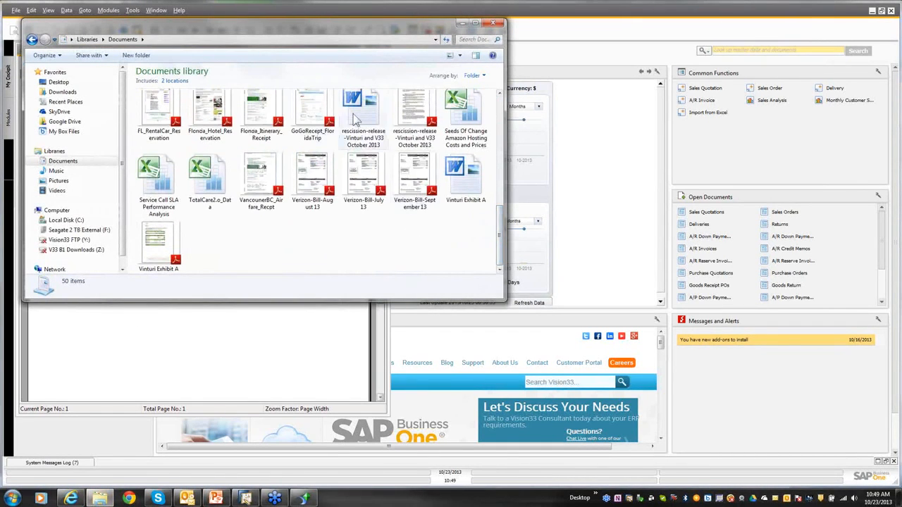
{"action": "scroll", "coordinate": [386, 218], "scroll_direction": "up", "scroll_amount": 1}
{"action": "scroll", "coordinate": [386, 218], "scroll_direction": "up", "scroll_amount": 5}
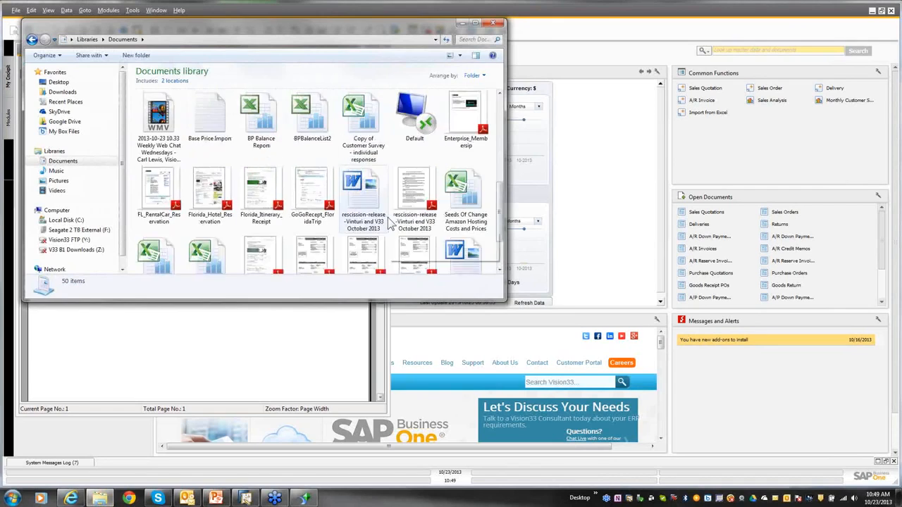
{"action": "scroll", "coordinate": [387, 222], "scroll_direction": "down", "scroll_amount": 1}
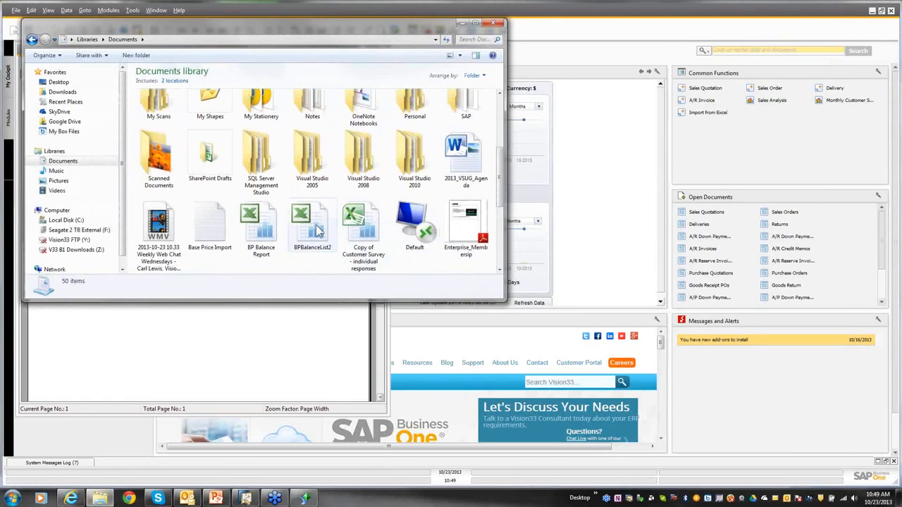
{"action": "double_click", "coordinate": [315, 230]}
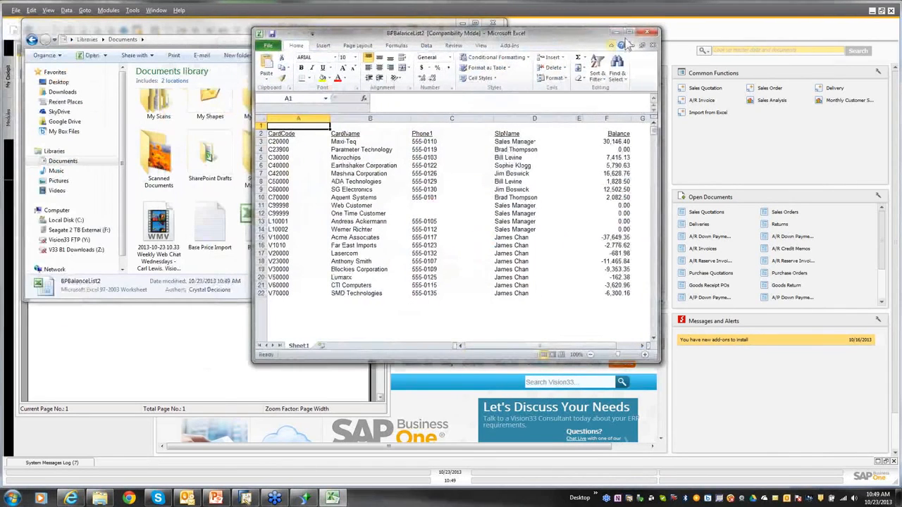
{"action": "left_click", "coordinate": [629, 31]}
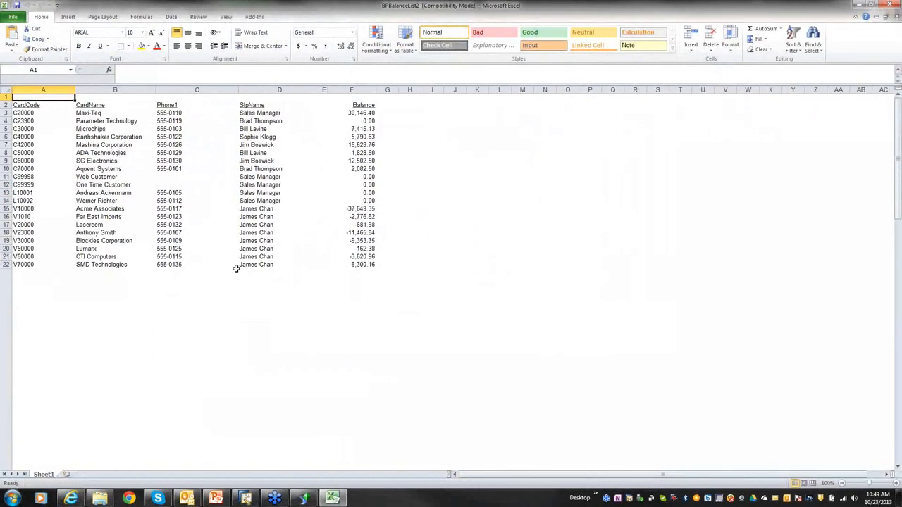
Step: Examine the exported cells in the CardCode, Phone1, SlpName and Balance columns for clean placement and values
{"action": "left_click_drag", "start_coordinate": [48, 99], "coordinate": [46, 118]}
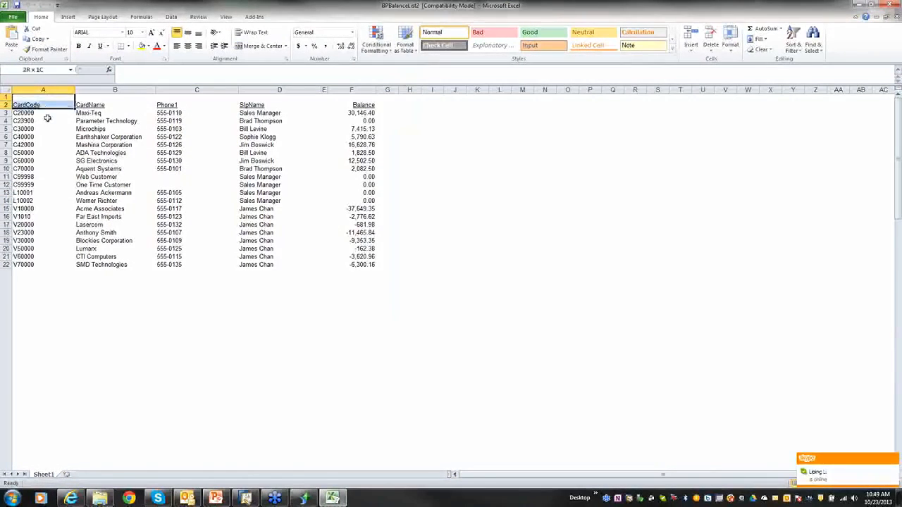
{"action": "left_click", "coordinate": [38, 162]}
{"action": "left_click", "coordinate": [34, 184]}
{"action": "left_click", "coordinate": [36, 232]}
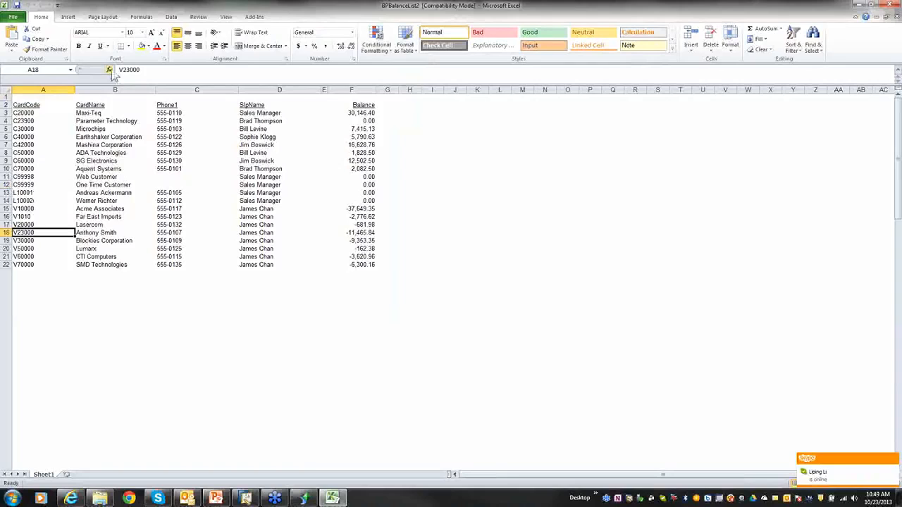
{"action": "left_click", "coordinate": [174, 137]}
{"action": "left_click", "coordinate": [175, 209]}
{"action": "left_click", "coordinate": [257, 257]}
{"action": "left_click", "coordinate": [257, 153]}
{"action": "left_click", "coordinate": [353, 121]}
{"action": "left_click", "coordinate": [361, 193]}
{"action": "left_click", "coordinate": [365, 240]}
{"action": "left_click", "coordinate": [365, 257]}
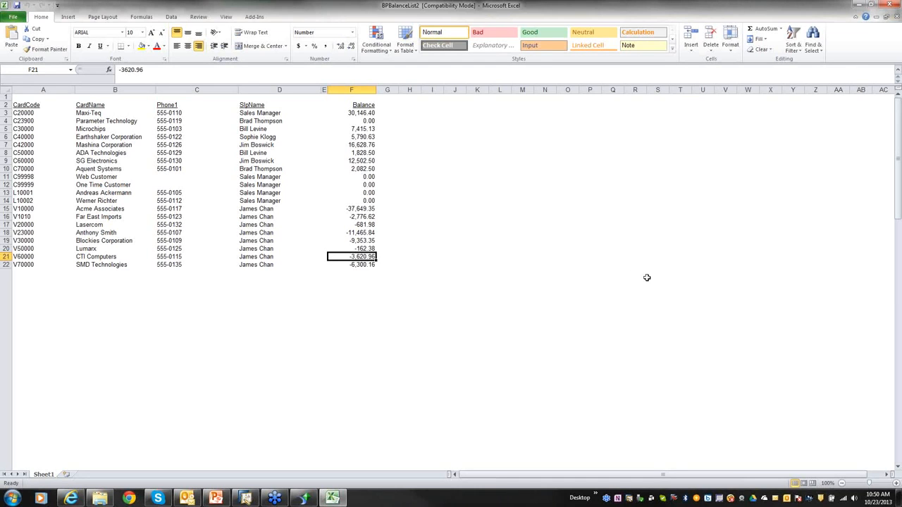
Step: Minimize the Excel workbook, the Documents window and the report preview, and close Query Manager in SAP Business One
{"action": "left_click", "coordinate": [860, 8]}
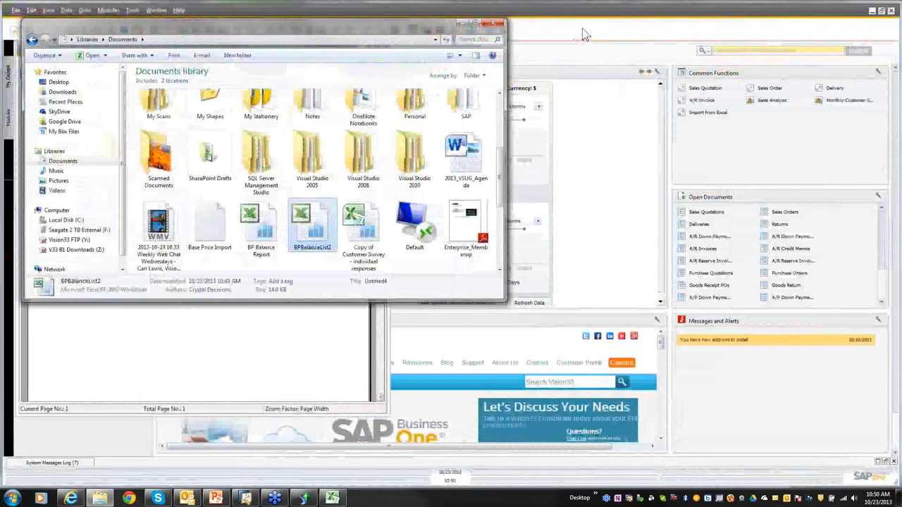
{"action": "left_click", "coordinate": [460, 25]}
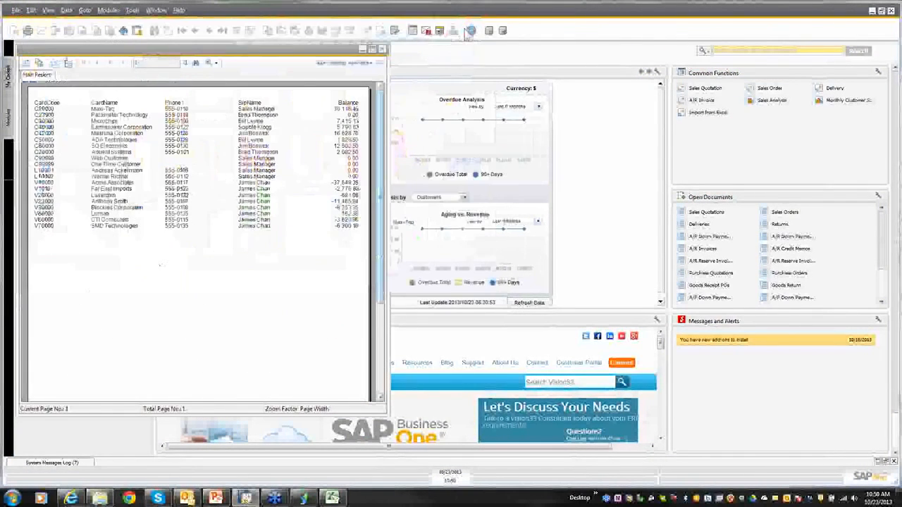
{"action": "left_click", "coordinate": [363, 50]}
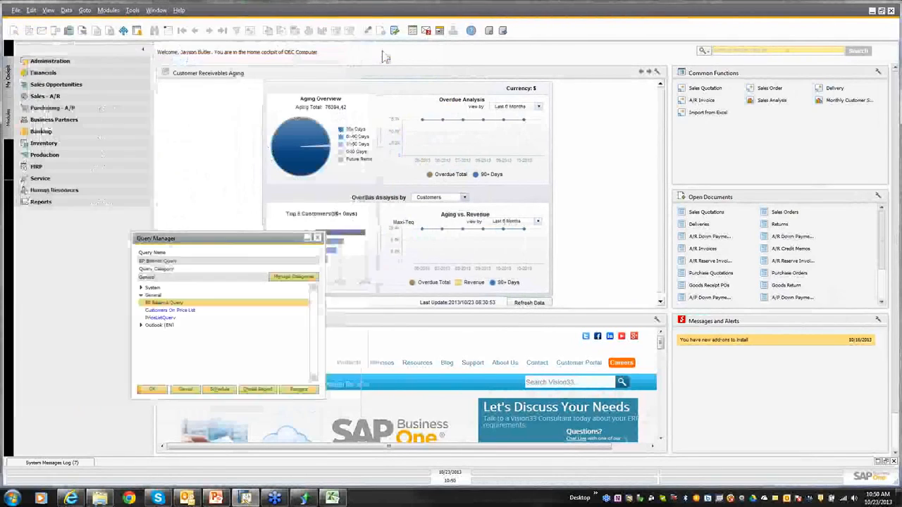
{"action": "left_click", "coordinate": [317, 239]}
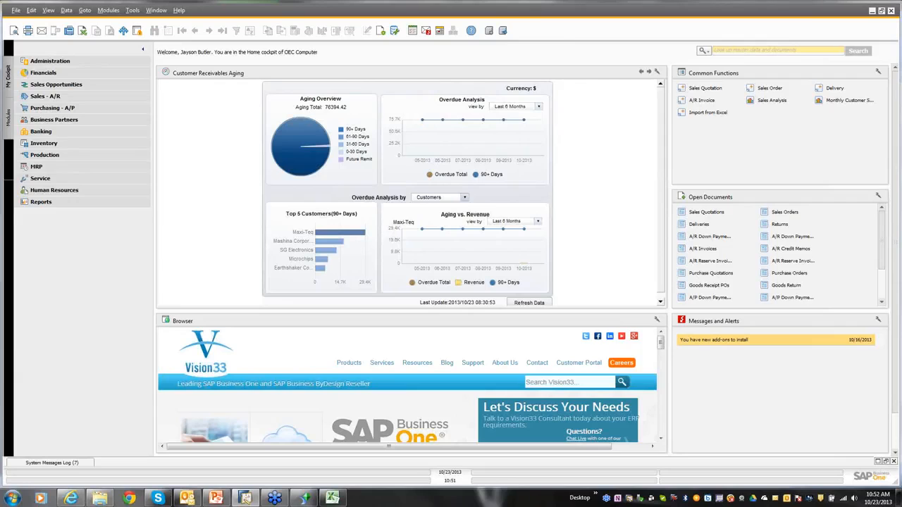
Step: Switch to Report2 in Crystal Reports and look over the SAP Business One add-in's save, preview and translate commands
{"action": "left_click", "coordinate": [304, 498]}
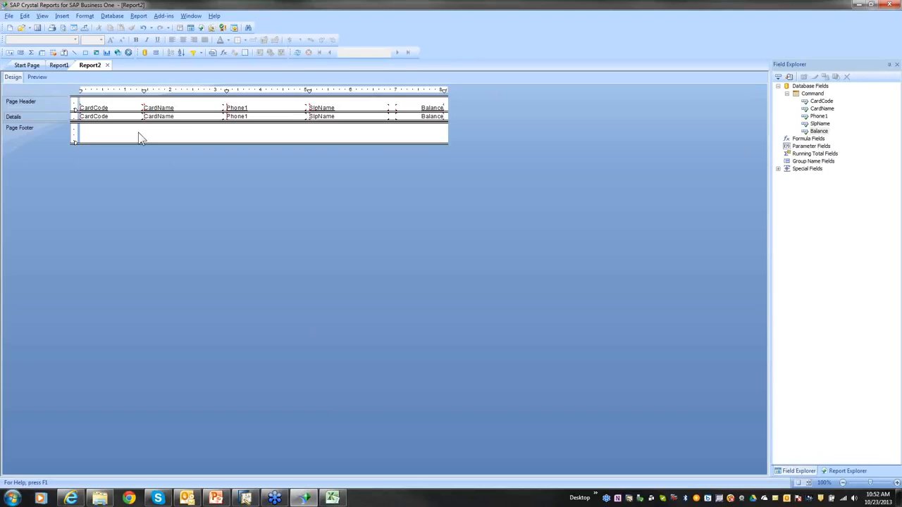
{"action": "left_click", "coordinate": [164, 16]}
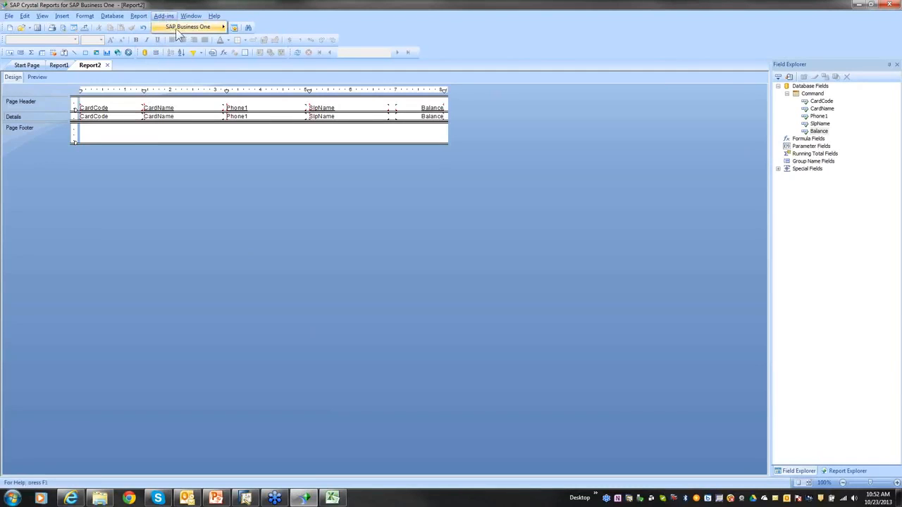
{"action": "mouse_move", "coordinate": [181, 28]}
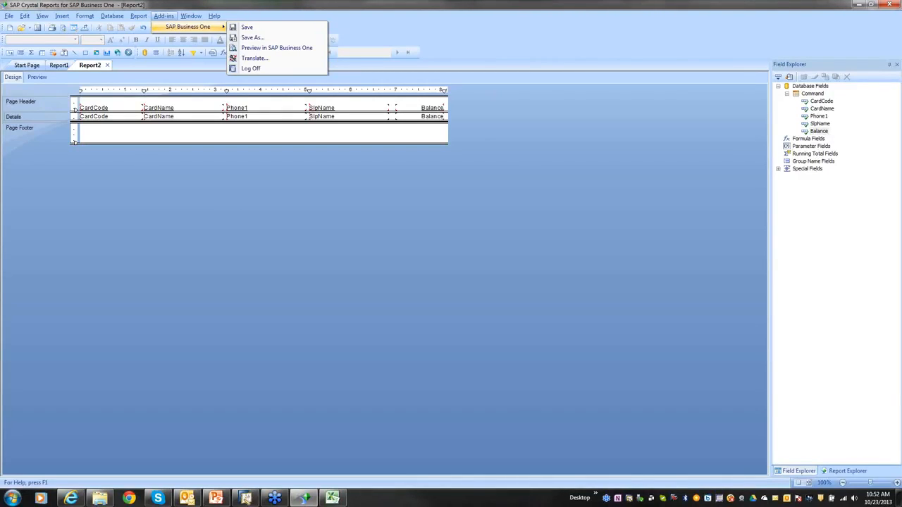
{"action": "key", "text": "Escape"}
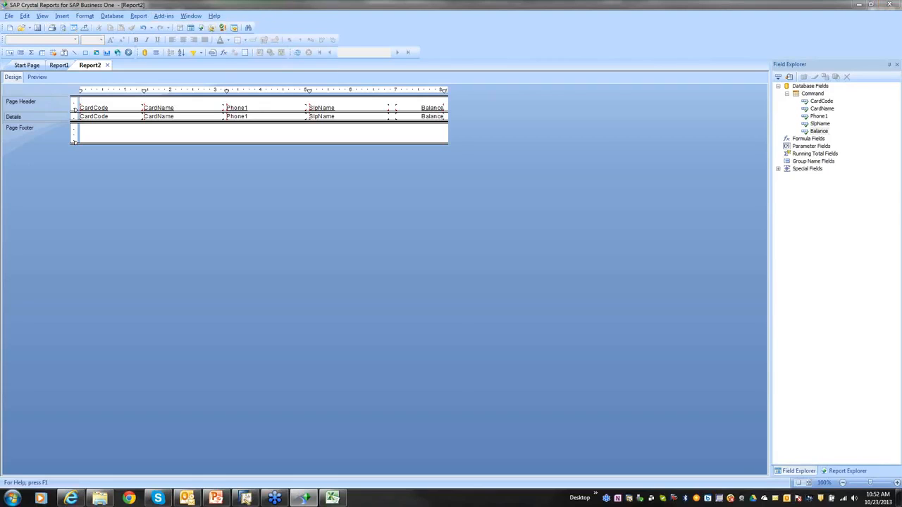